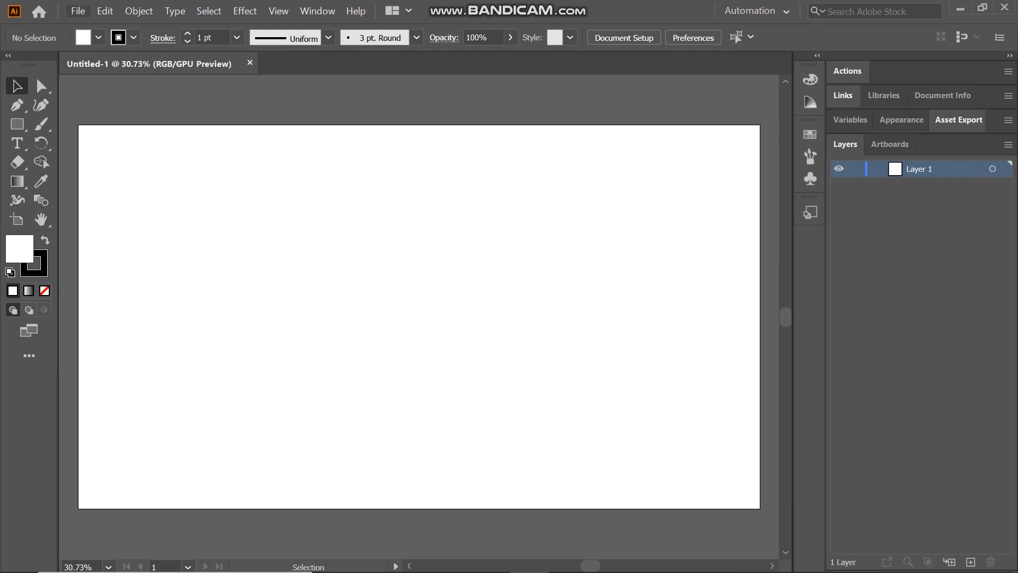
- Create a new document with a tall portrait artboard
left_click(78, 11)
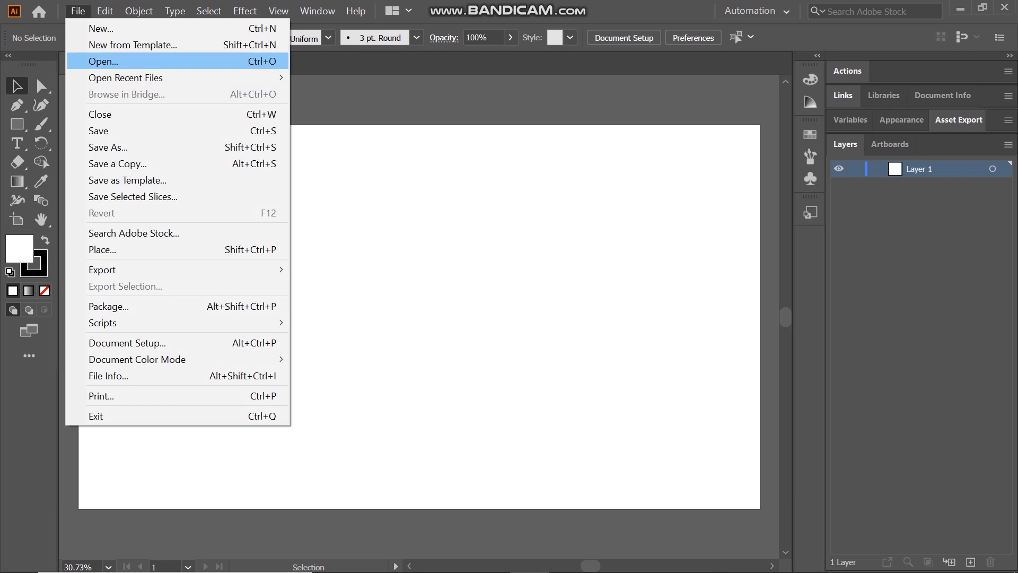
left_click(100, 28)
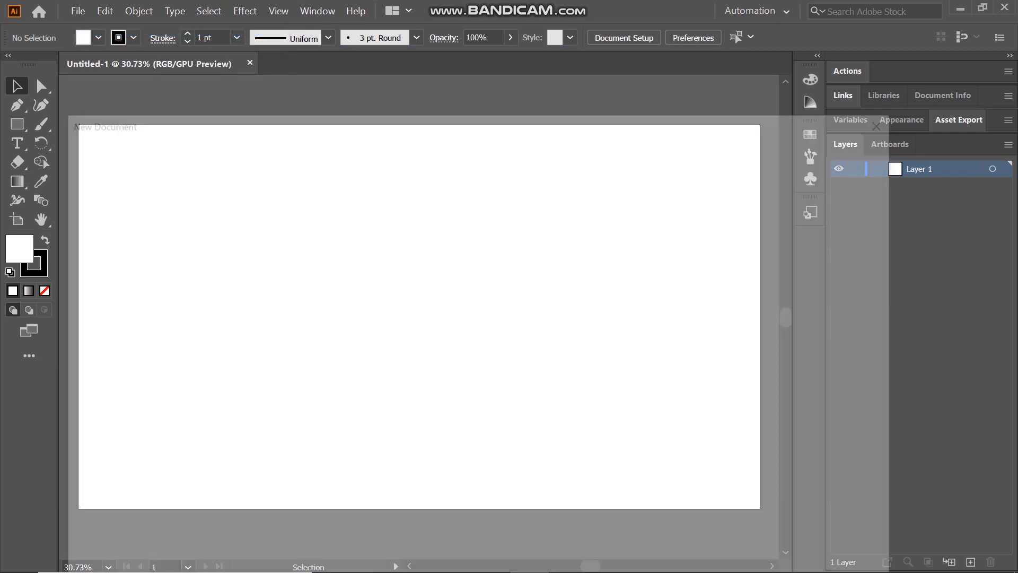
left_click(282, 418)
key("Return")
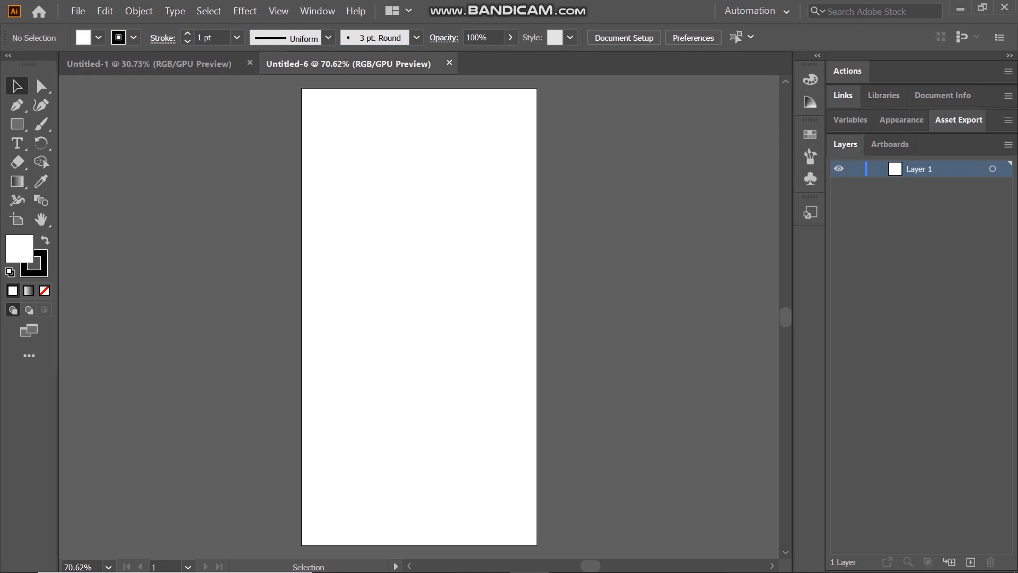
left_click(890, 144)
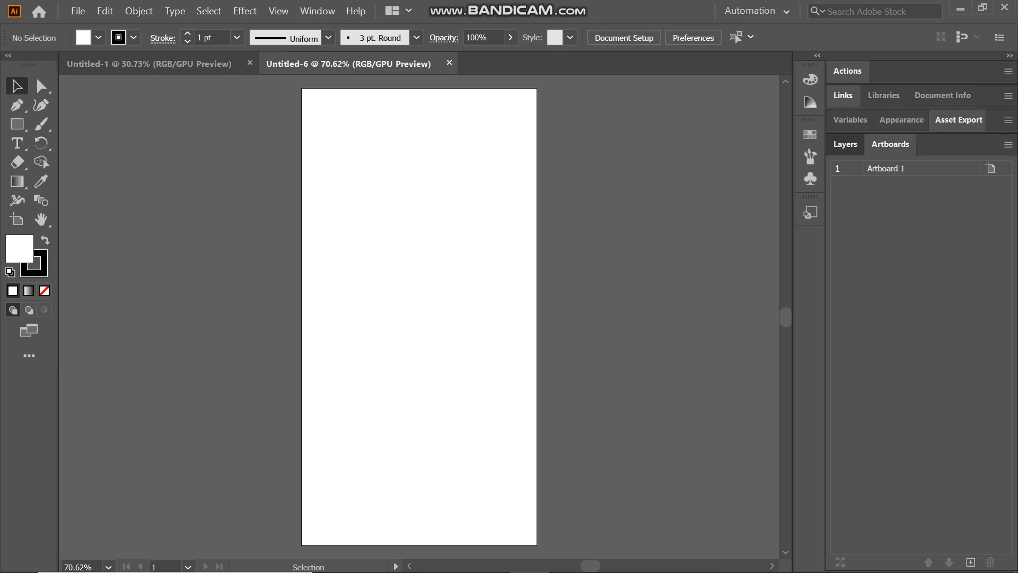
left_click(845, 144)
- Draw a closed four-point shape with the Pen tool in the artboard's upper half, with straight top and bottom edges and curved sides
key("p")
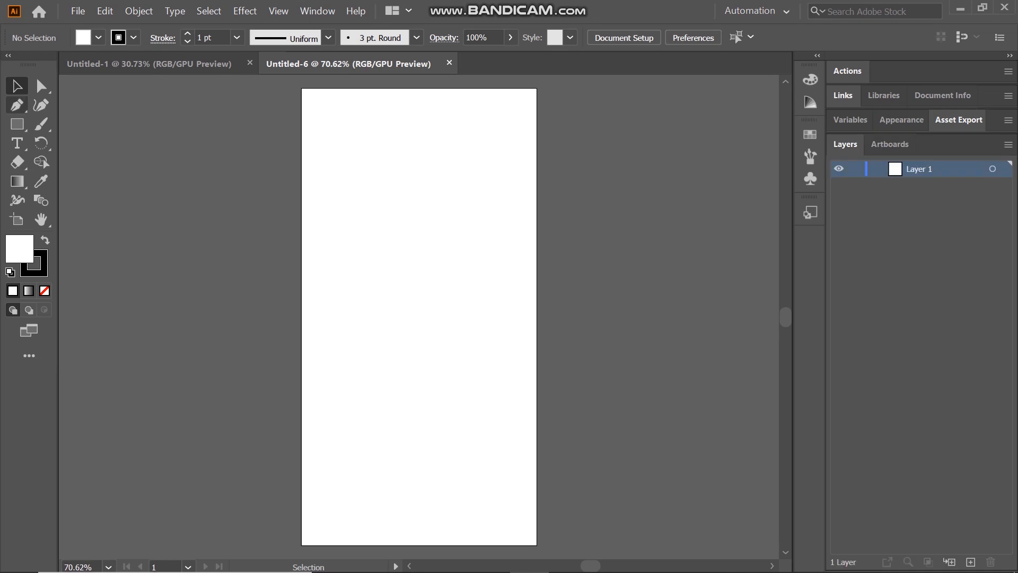
left_click(375, 151)
left_click(453, 151)
left_click_drag(475, 243, 487, 244)
left_click_drag(369, 243, 344, 164)
left_click(374, 151)
key("v")
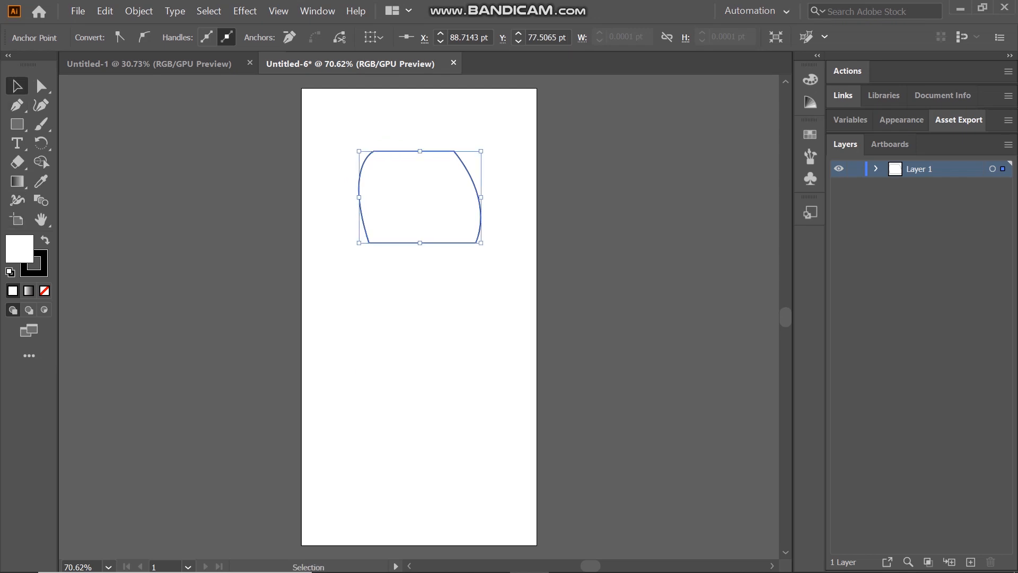
- Fill the shape with the colour F78181 and move it toward the artboard's upper-left corner
double_click(20, 248)
type("F78181")
key("Return")
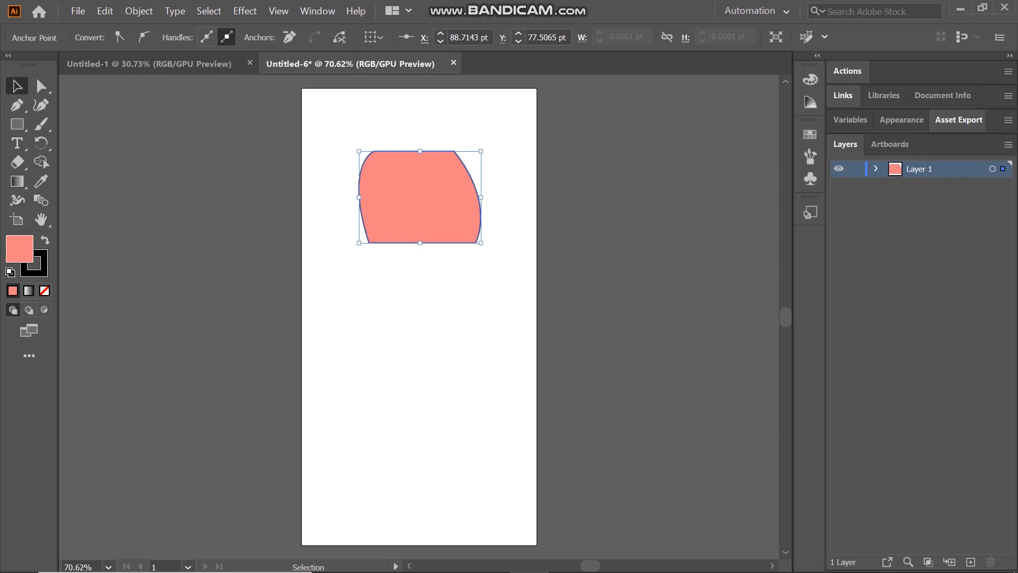
left_click_drag(445, 196, 411, 150)
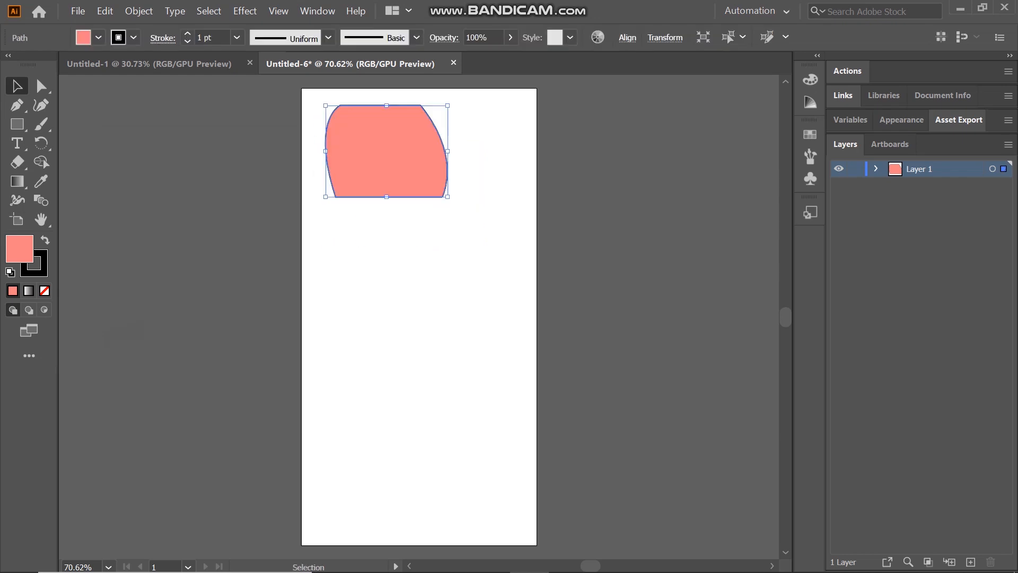
- Round the shape's lower-right corner to about 63.6 pt and pull its lower-left anchor down to about X 29.5 pt, Y 187.3 pt
key("a")
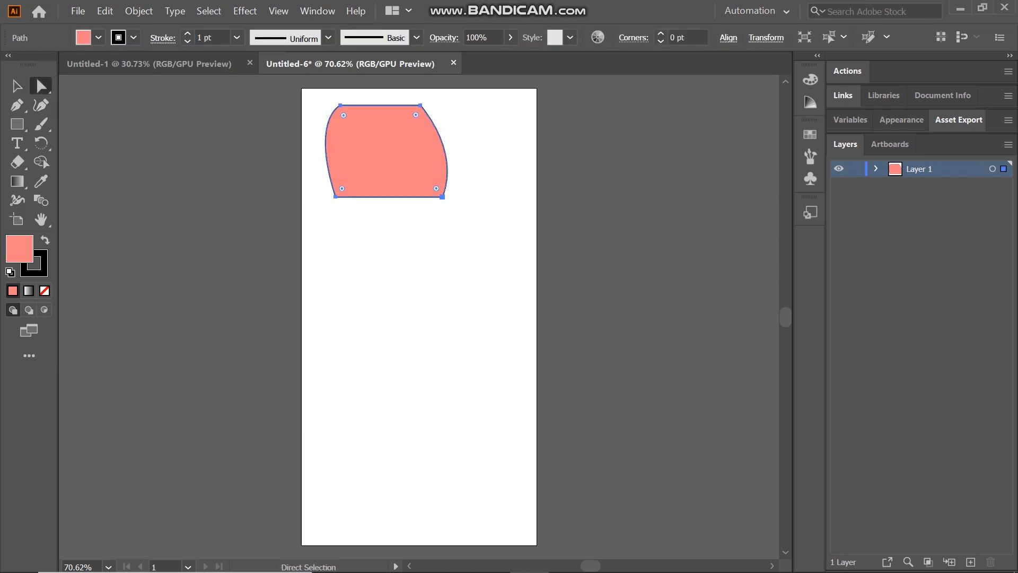
left_click_drag(436, 188, 386, 145)
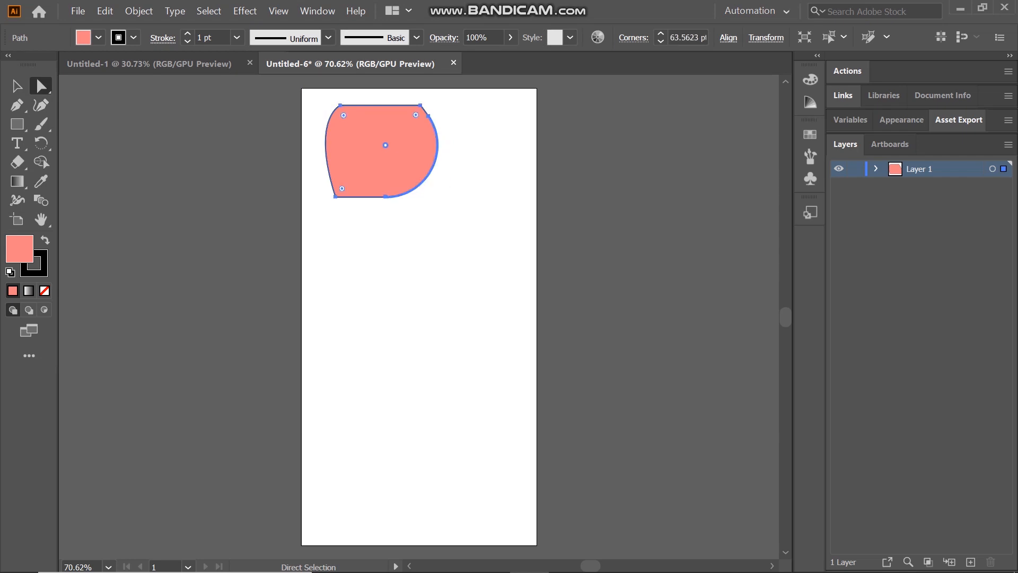
left_click_drag(335, 196, 325, 241)
left_click(18, 86)
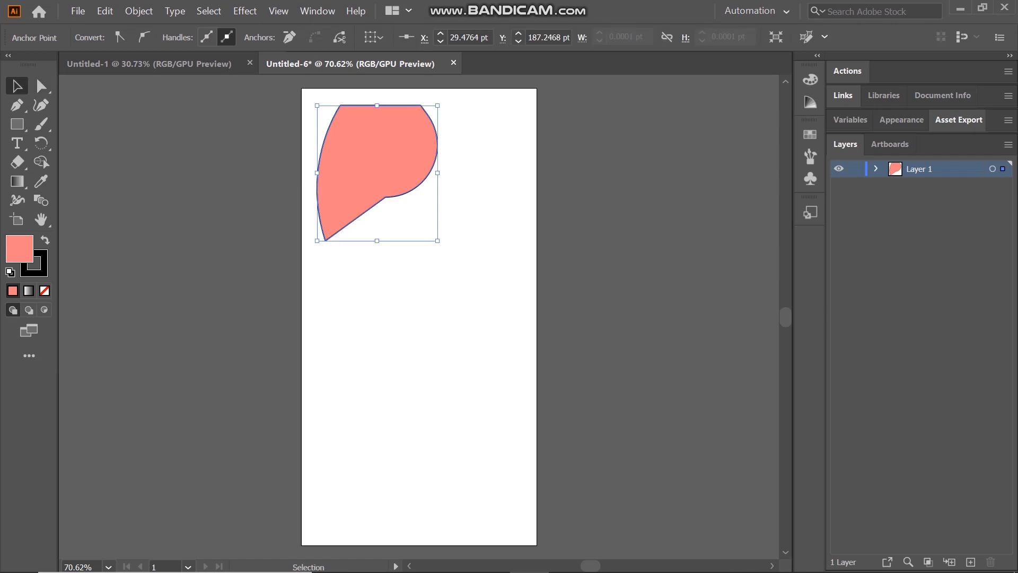
left_click(180, 212)
- Draw a small closed four-sided shape with straight edges below the large shape using the Pen tool
key("p")
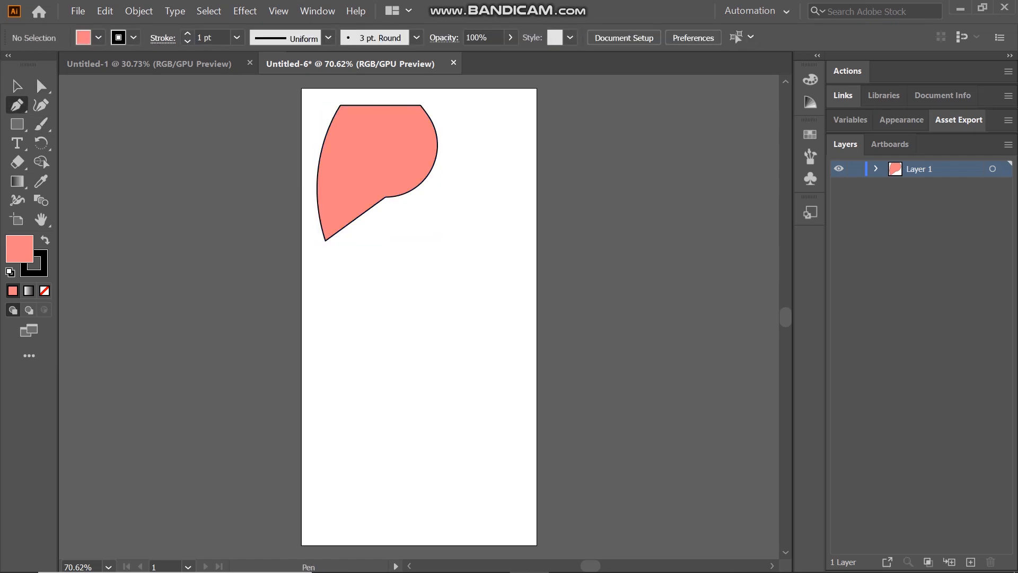
left_click(354, 300)
left_click(364, 256)
left_click(383, 266)
left_click(376, 297)
left_click(354, 300)
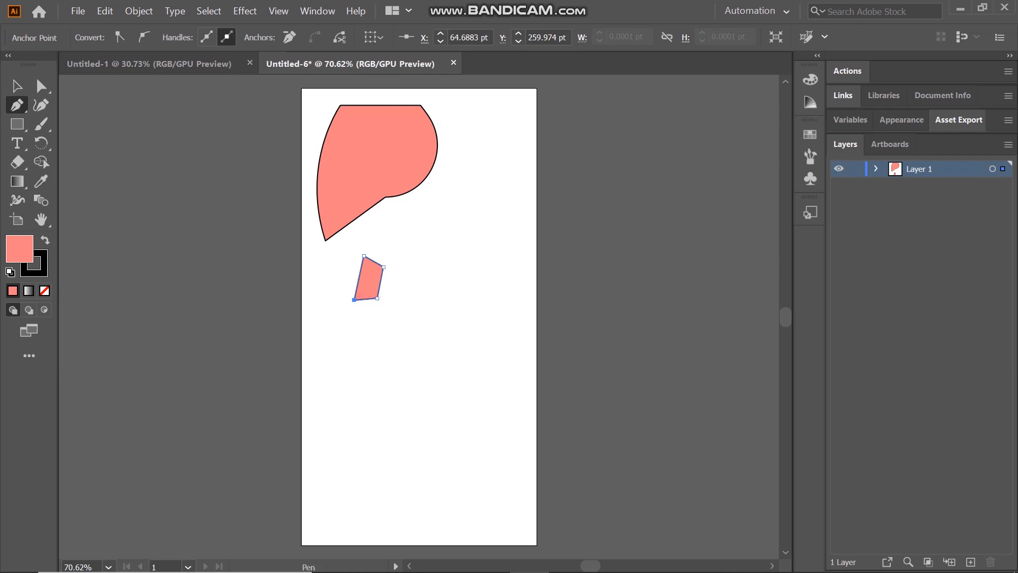
- Draw a closed, bean-shaped curved blob beside the small four-sided shape using the Curvature tool
key("shift+grave")
left_click(395, 288)
left_click(422, 248)
left_click(446, 255)
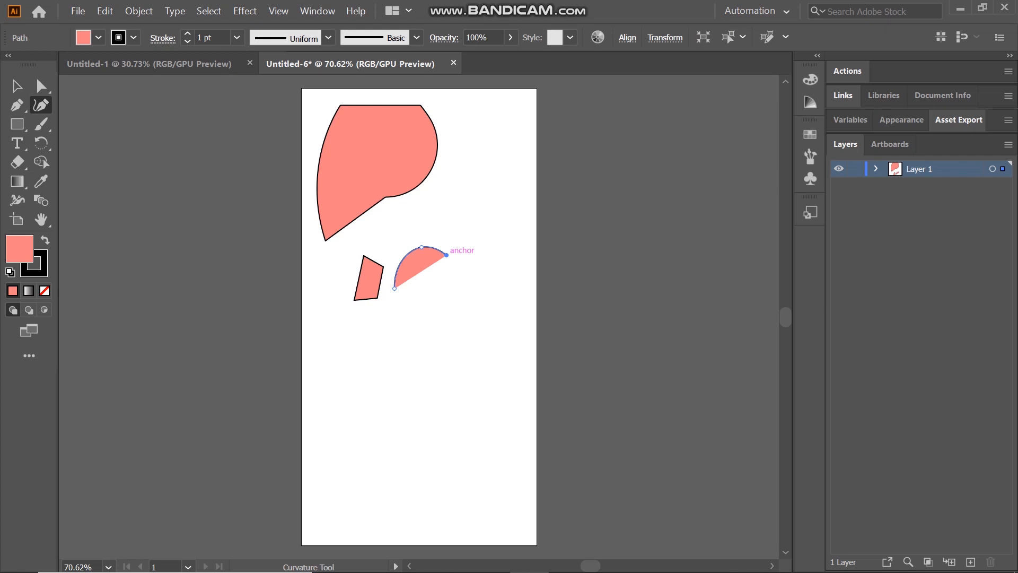
left_click(462, 291)
left_click(500, 288)
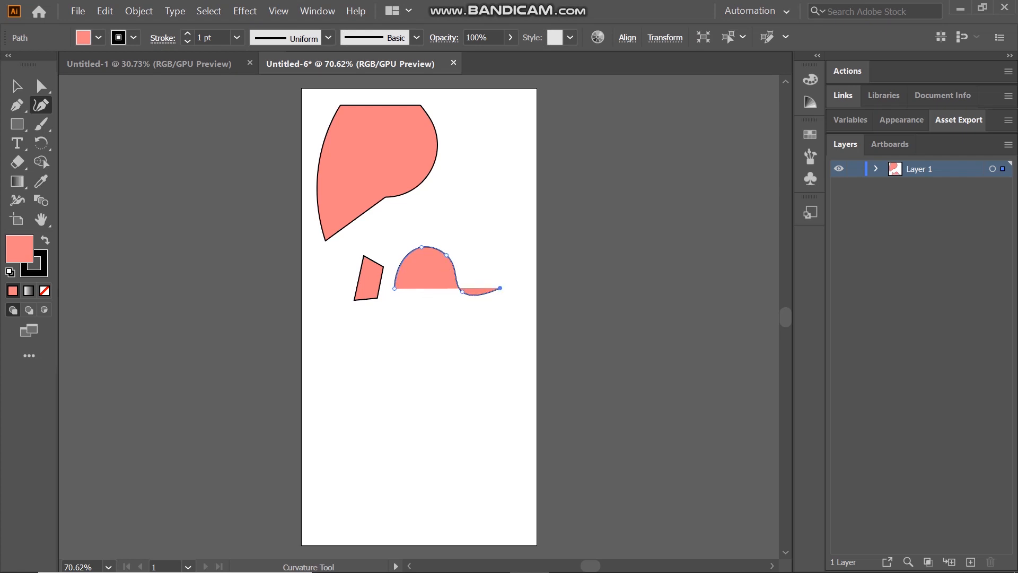
left_click(504, 327)
left_click(464, 348)
left_click(407, 321)
left_click(394, 288)
left_click(17, 85)
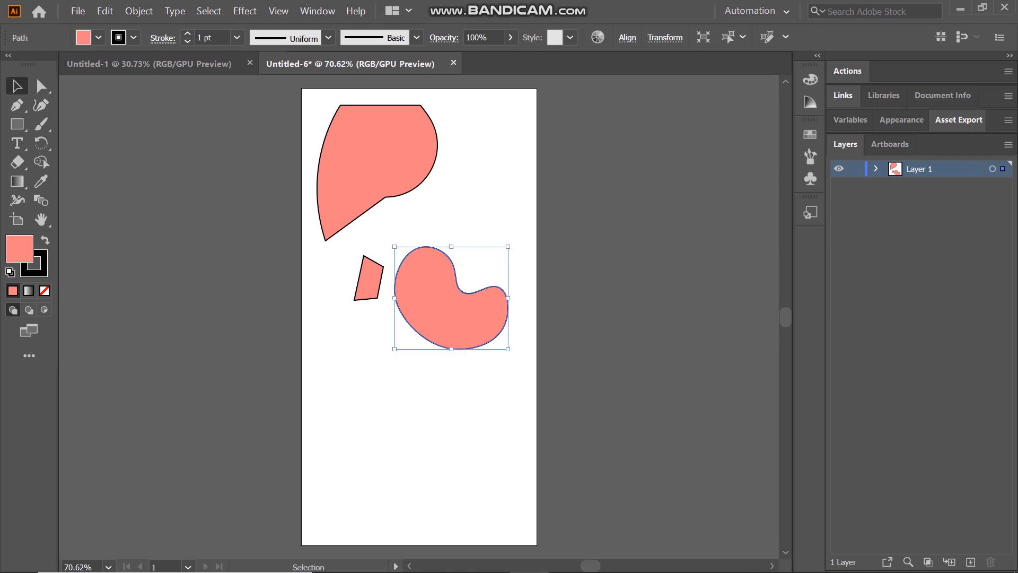
left_click(17, 124)
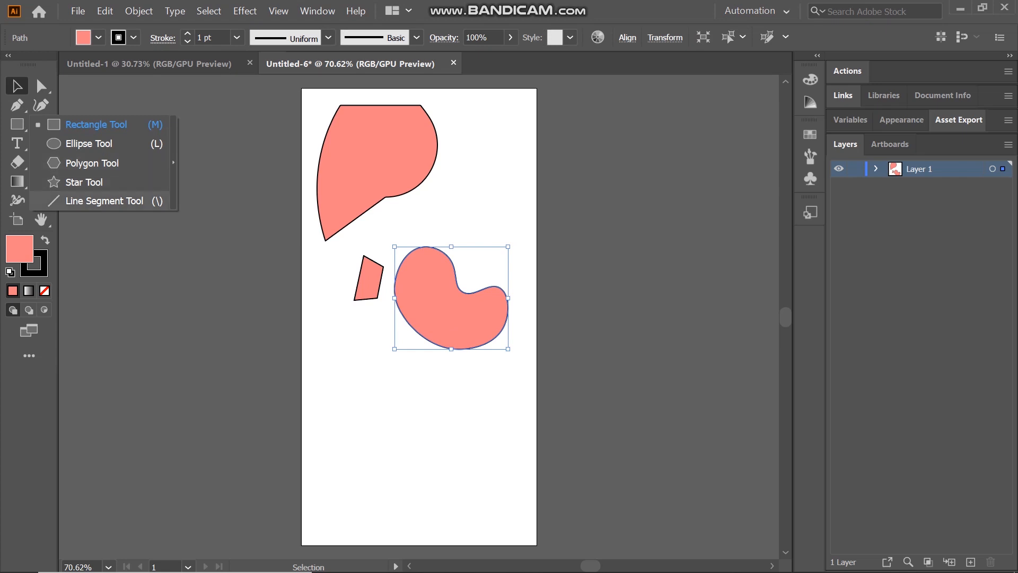
left_click(228, 218)
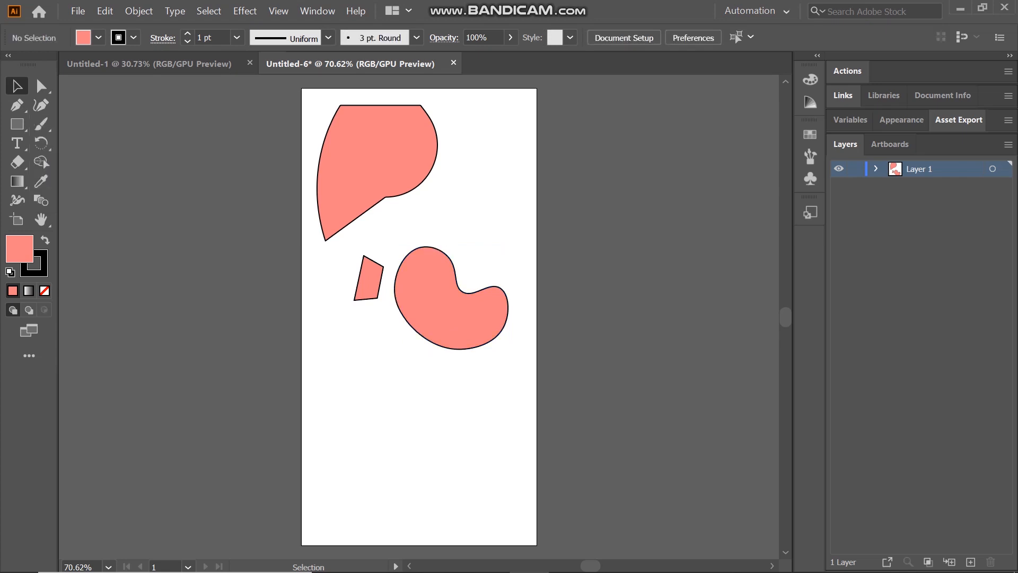
- Paint an S-like curved stroke beside the large shape and a rough triangle above the blob with the Paintbrush tool
key("b")
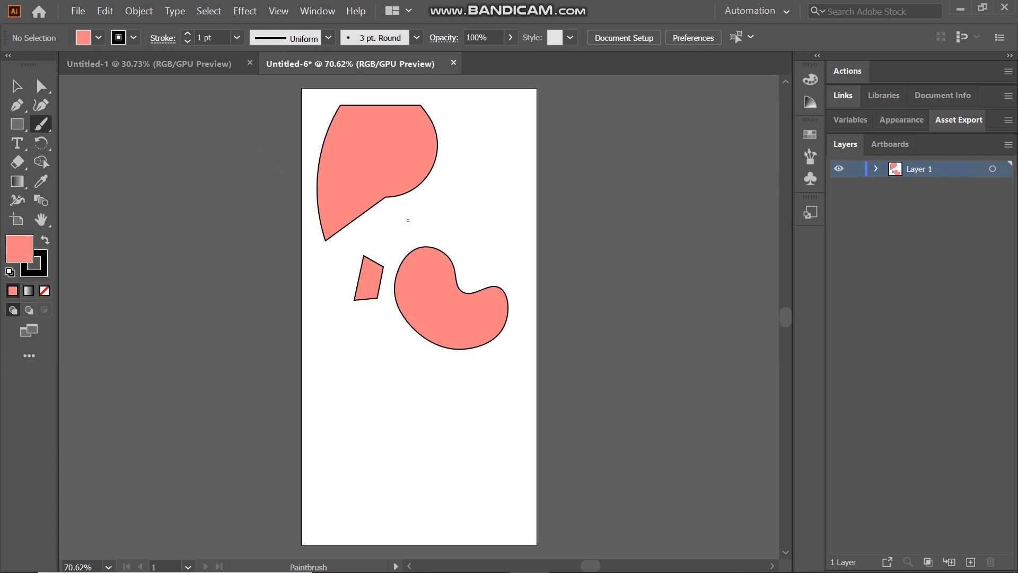
mouse_move(412, 221)
left_mouse_down()
mouse_move(474, 169)
mouse_move(476, 121)
left_mouse_up()
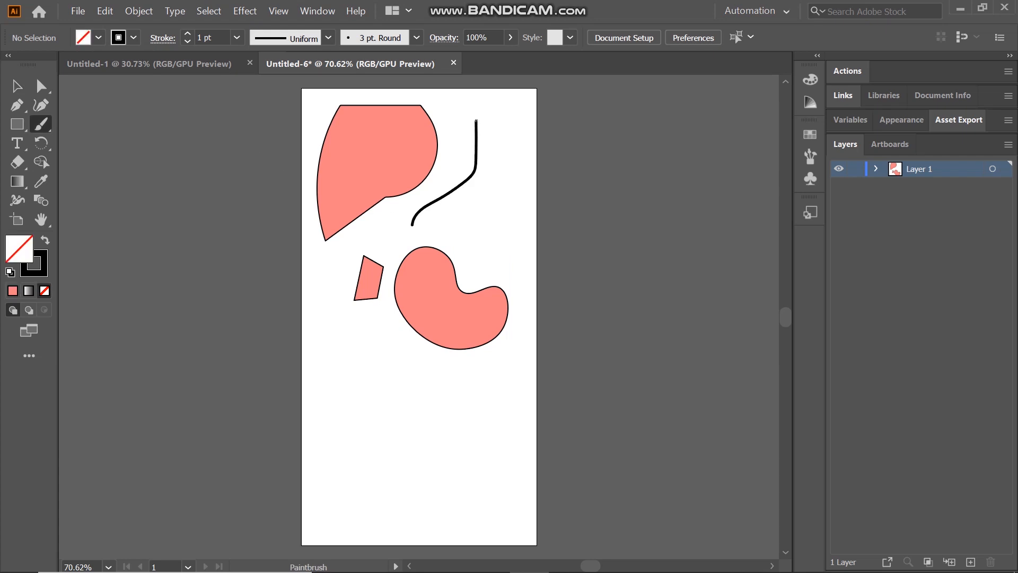
mouse_move(454, 235)
left_mouse_down()
mouse_move(515, 234)
mouse_move(502, 192)
mouse_move(458, 220)
left_mouse_up()
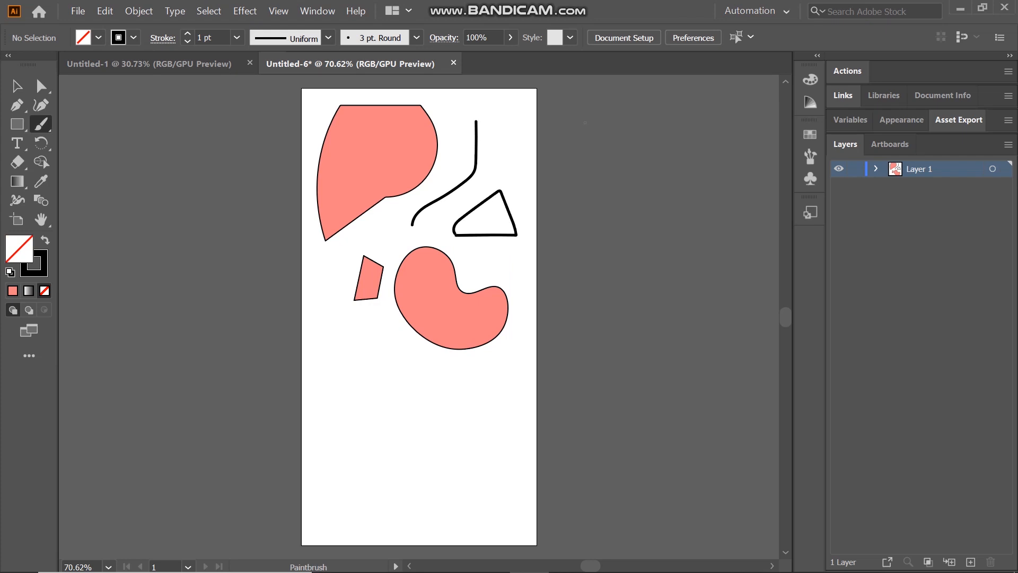
key("v")
- Draw a short thin curve near the upper end of the painted stroke with the Pencil tool
left_click_drag(41, 124, 153, 161)
left_click_drag(449, 129, 481, 100)
key("v")
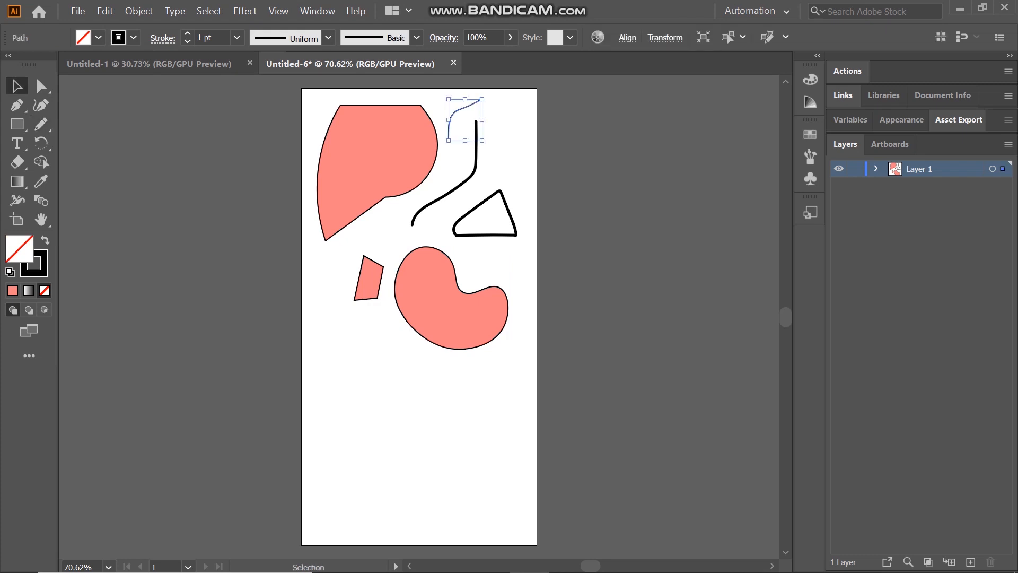
- Add a small area text box with the placeholder text Lorem below the four-sided shape and enlarge its frame to overlap that shape
left_click(17, 143)
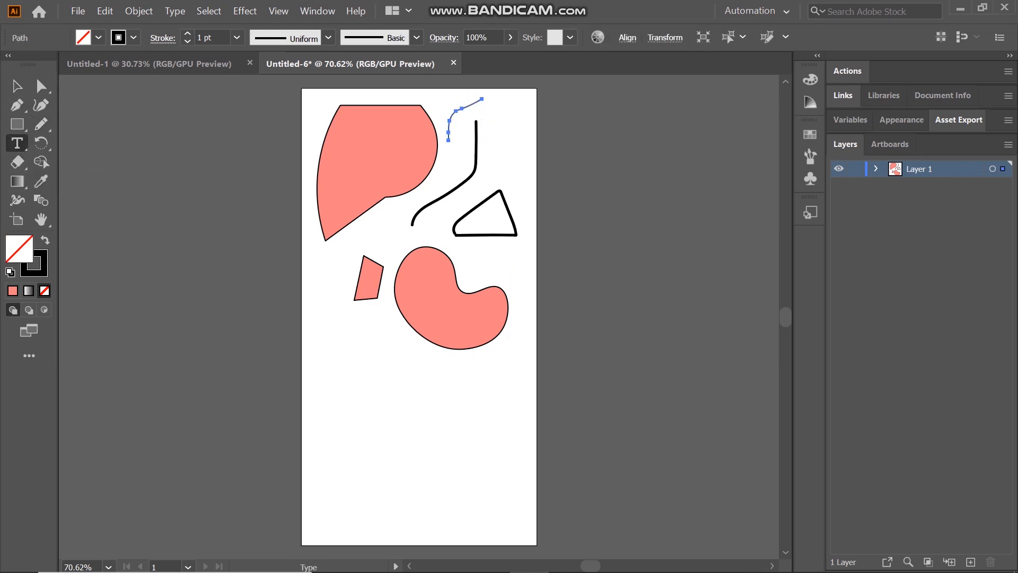
left_click_drag(316, 312, 348, 325)
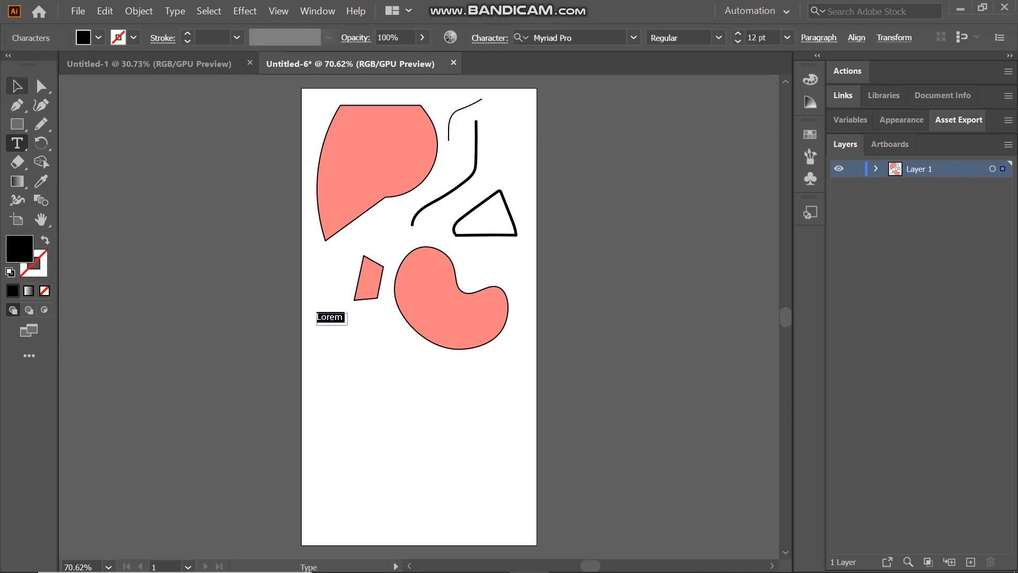
left_click(16, 85)
left_click_drag(317, 313, 385, 275)
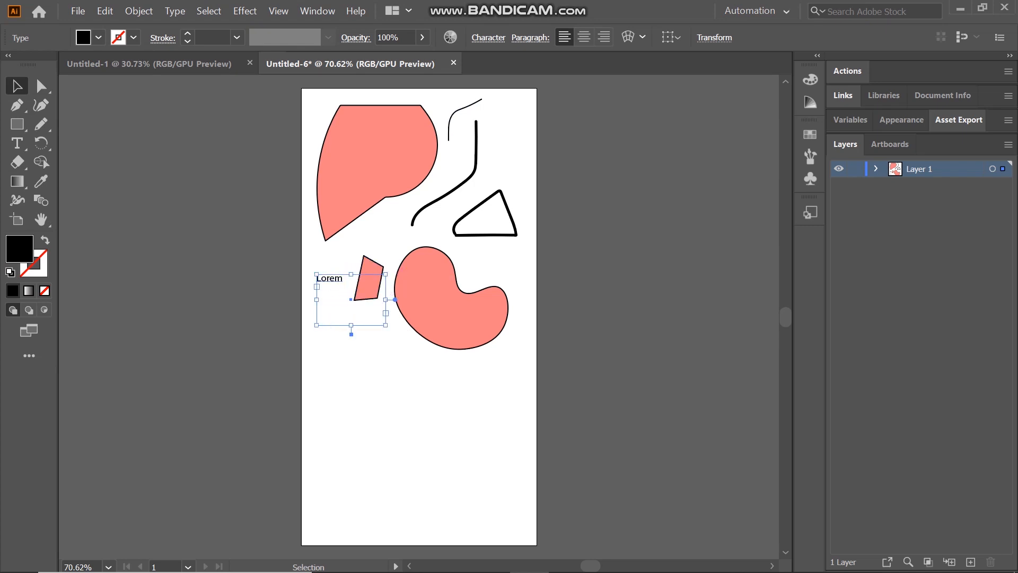
left_click(41, 142)
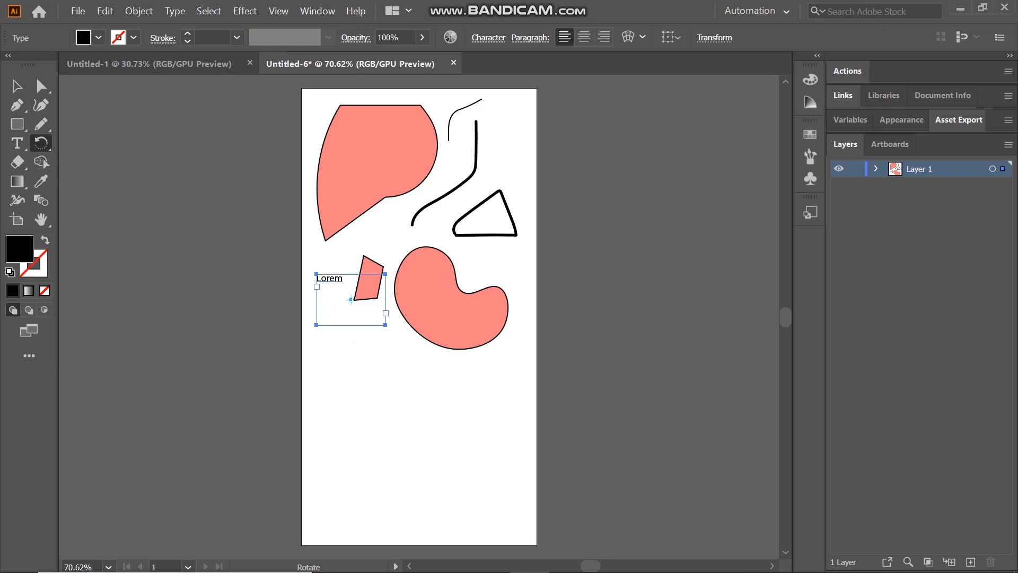
left_click(17, 161)
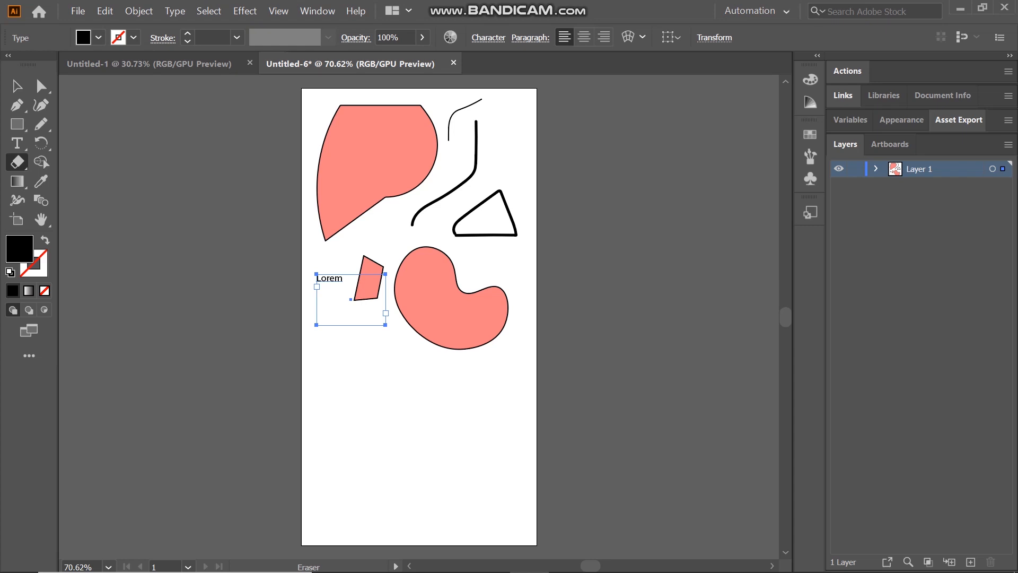
right_click(18, 162)
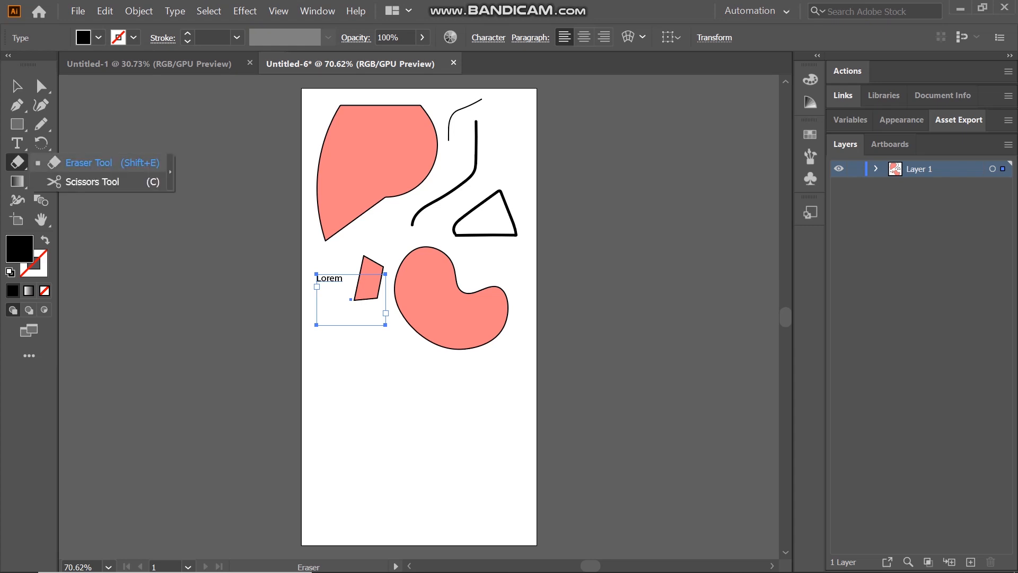
left_click(91, 163)
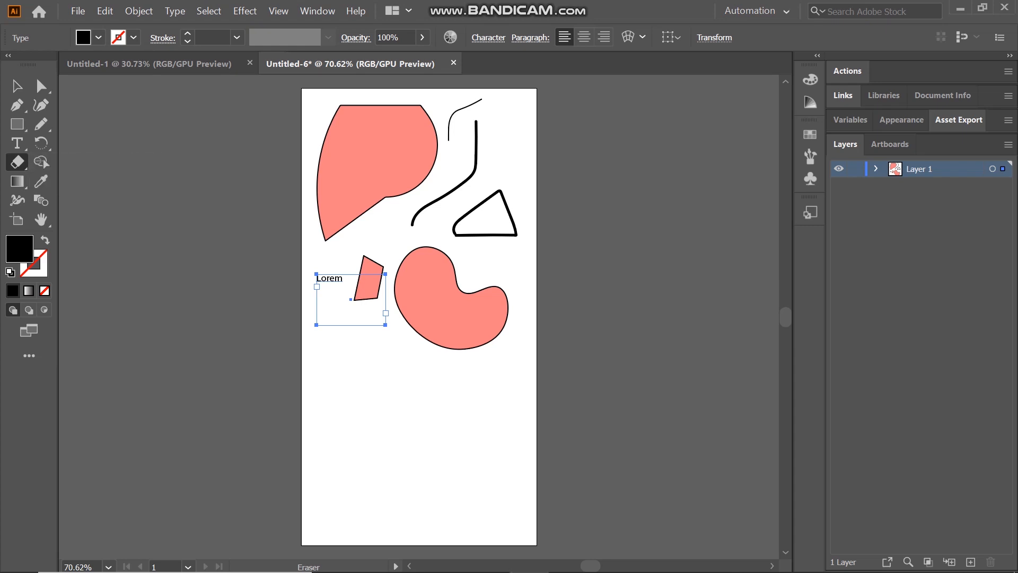
key("shift+m")
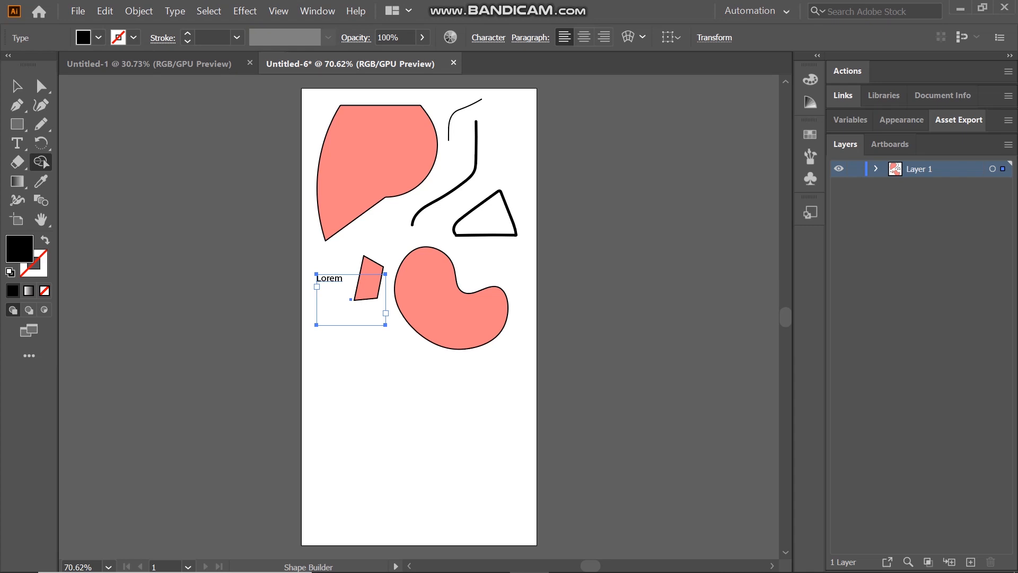
- Deselect the text and erase the thin pencil curve and the upper part of the painted stroke with the Eraser tool
key("v")
left_click(212, 228)
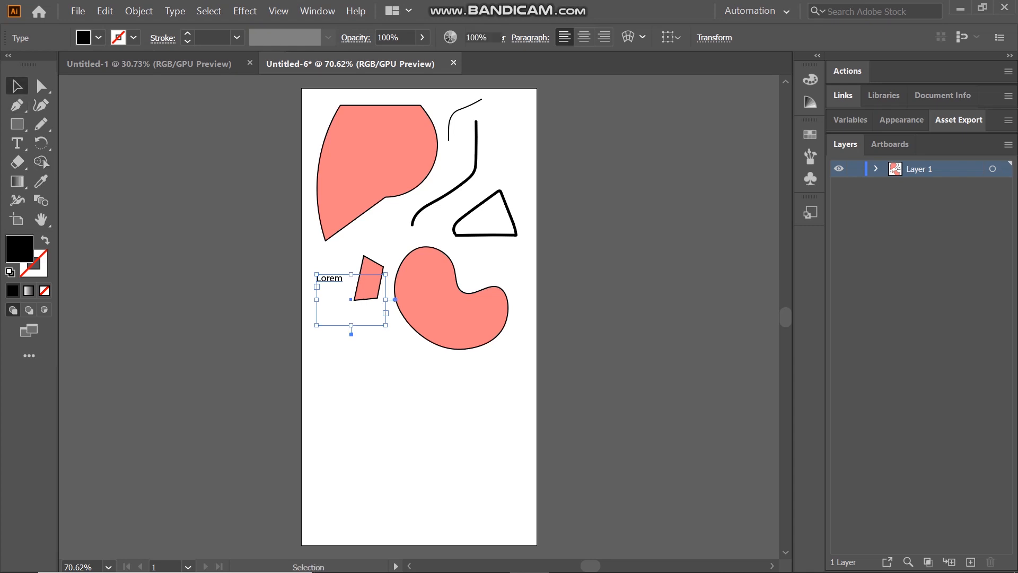
left_click(18, 161)
mouse_move(466, 110)
left_mouse_down()
mouse_move(447, 144)
mouse_move(463, 106)
mouse_move(477, 129)
mouse_move(476, 162)
left_mouse_up()
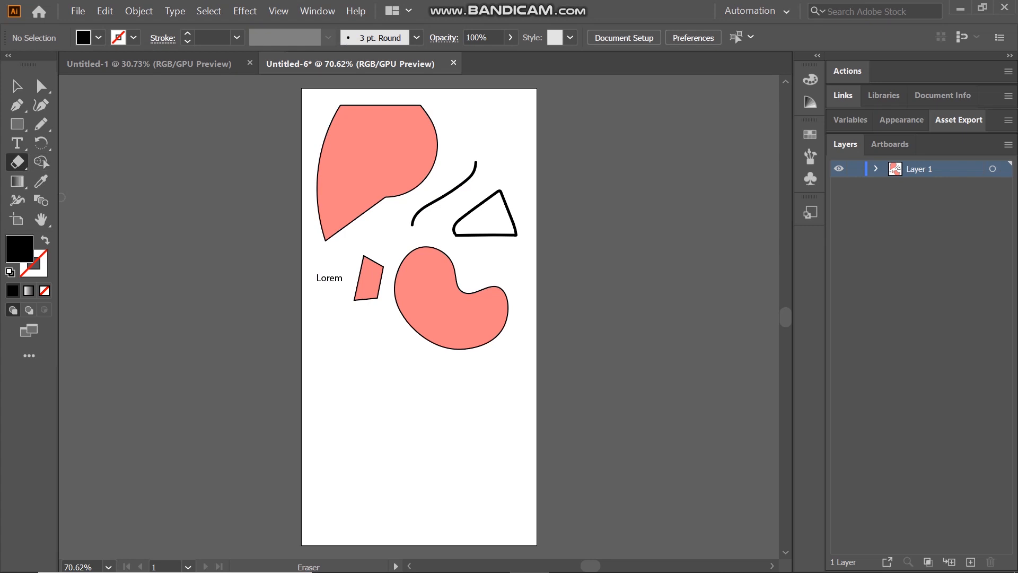
- Sample the blob's appearance with the Eyedropper tool, followed by the empty white artboard background
left_click(18, 180)
left_click(41, 181)
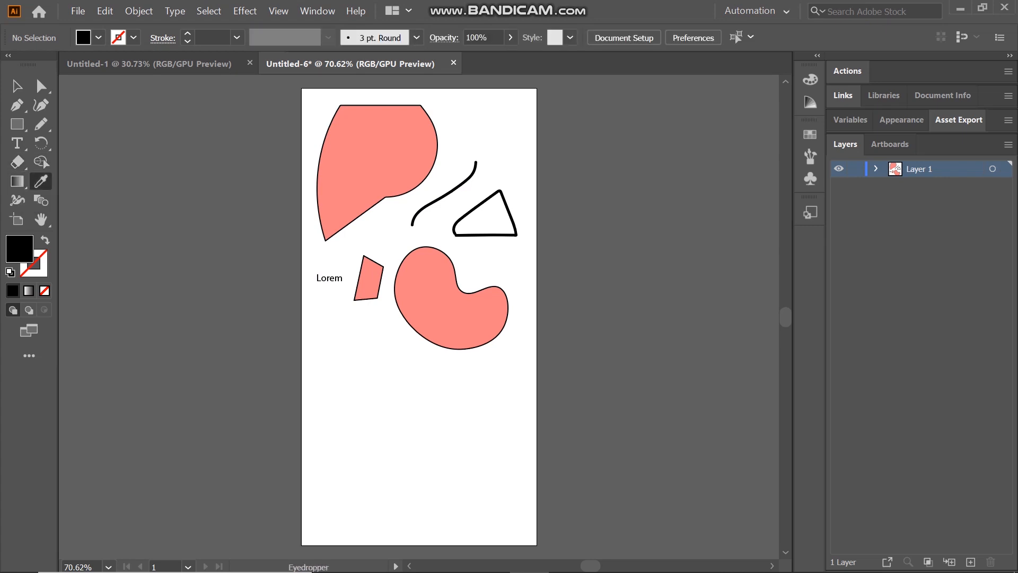
left_click(444, 304)
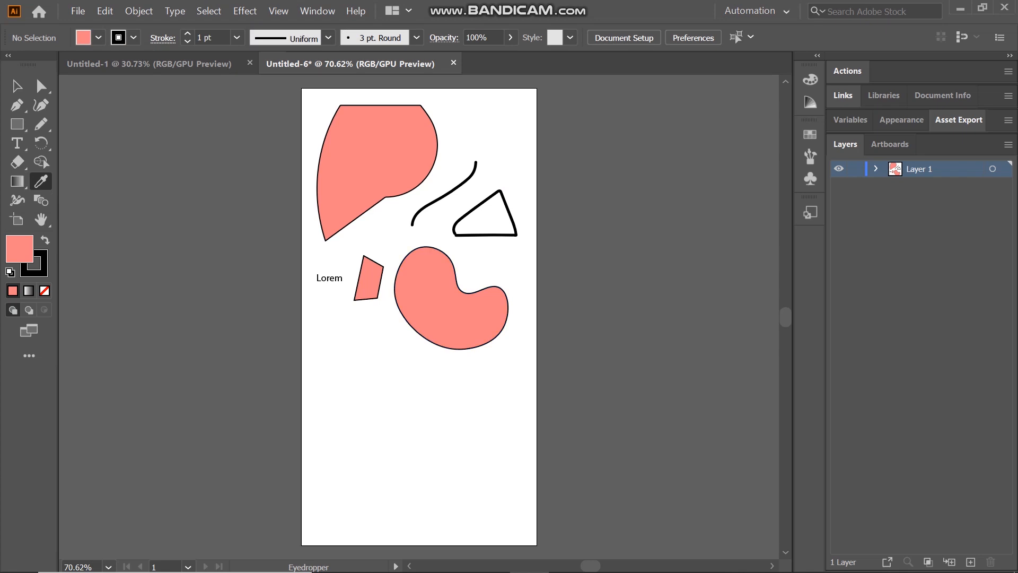
left_click(360, 334)
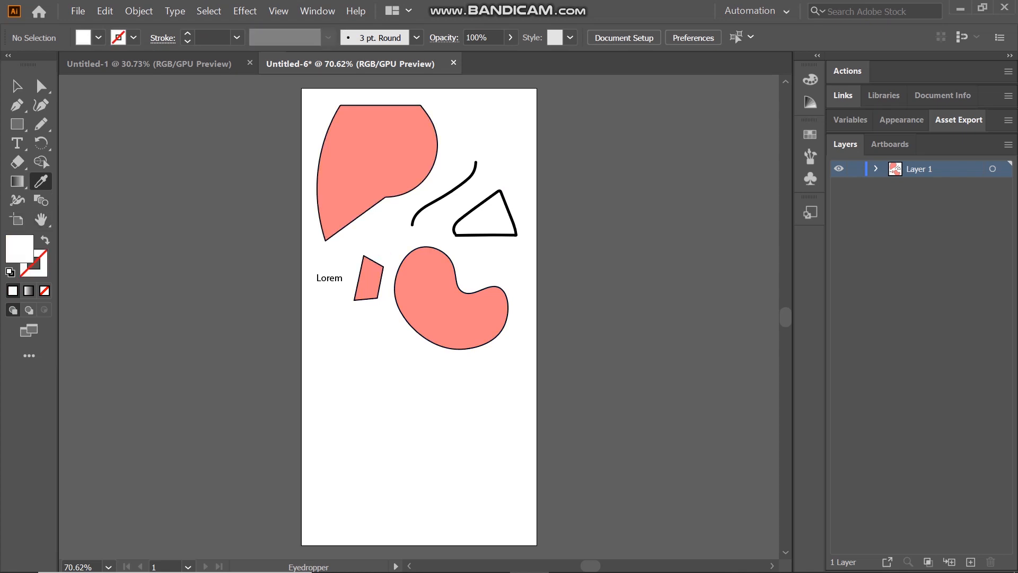
- Shorten the artboard from its lower edge to a height of about 365 pt and widen it slightly on its right side
left_click(18, 219)
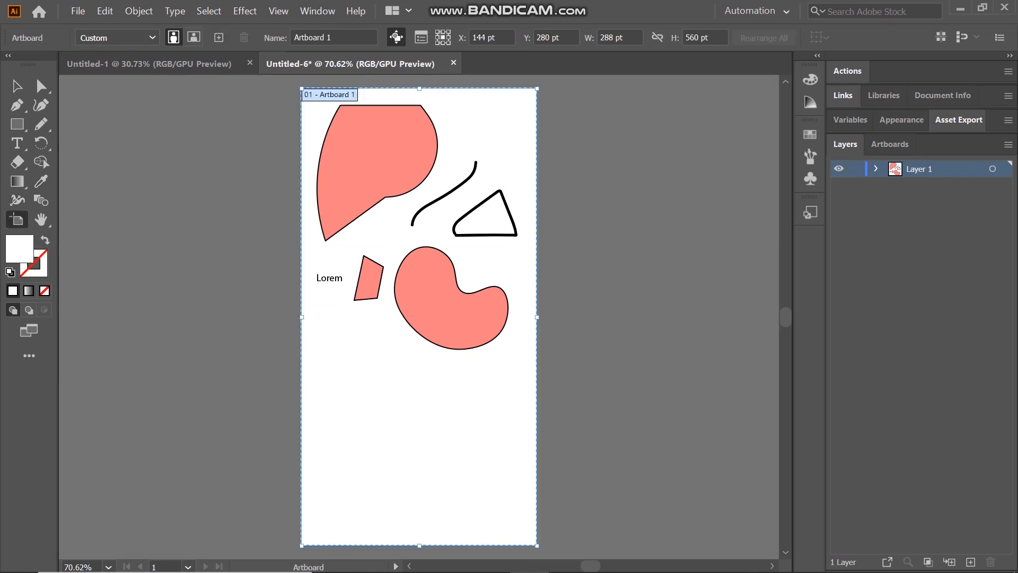
left_click_drag(416, 545, 419, 386)
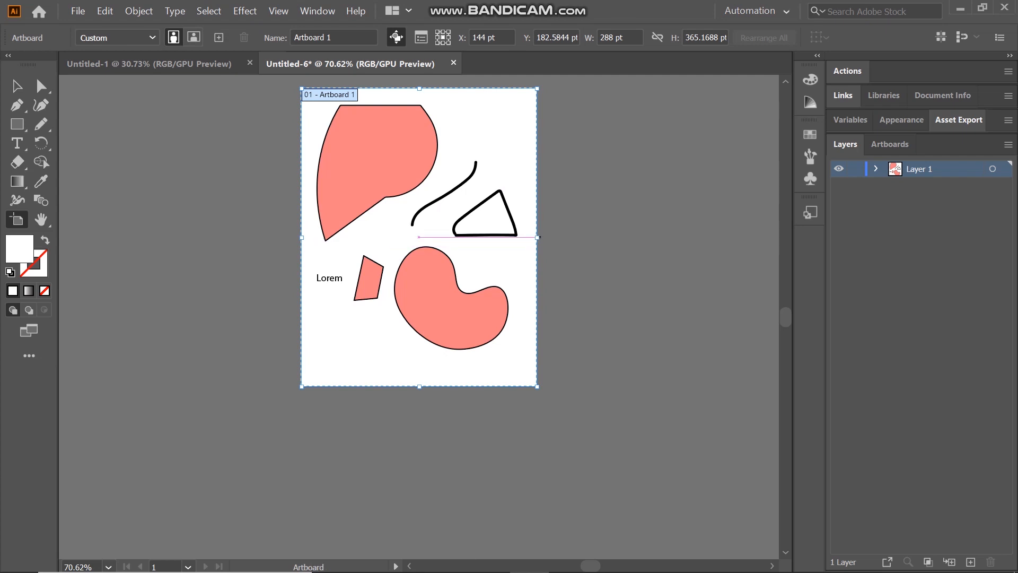
left_click_drag(537, 237, 563, 237)
- Pan the artboard with the Hand tool, zoom in to 200% around the triangle with the Zoom tool, and return to 100%
left_click(41, 219)
left_click_drag(424, 239, 394, 302)
scroll(395, 302, "down", 1)
right_click(41, 219)
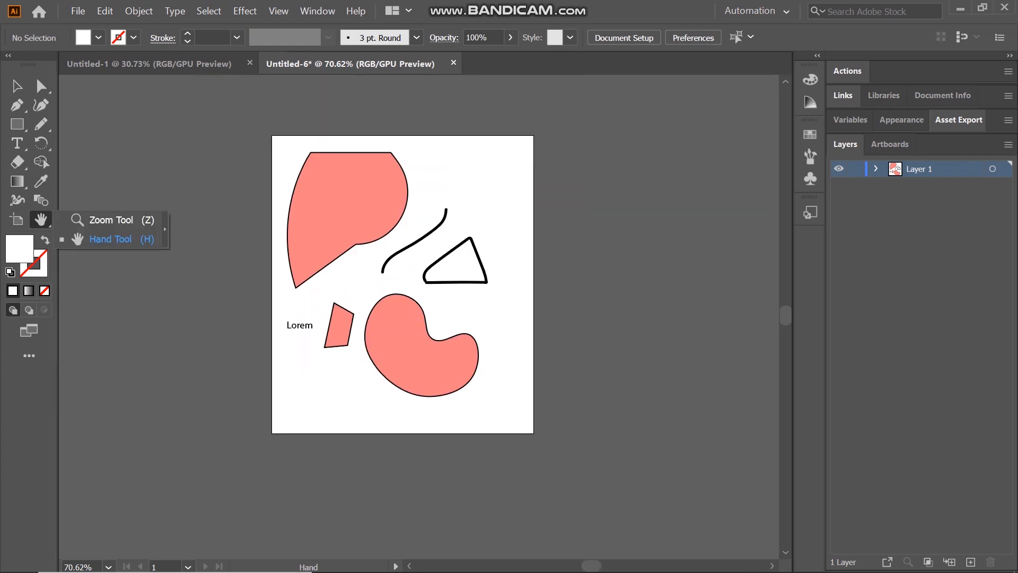
double_click(94, 216)
left_click(705, 359)
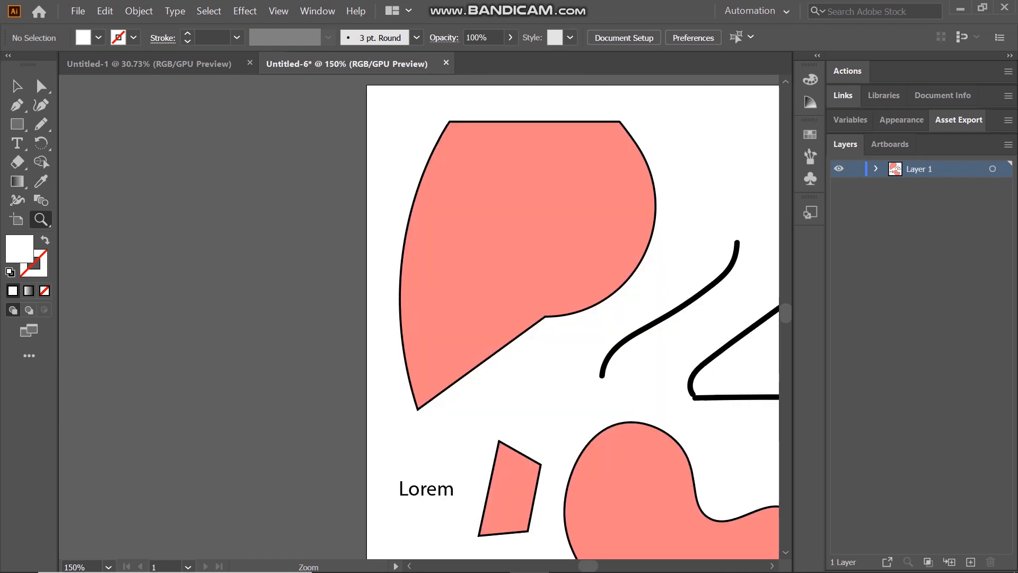
left_click(705, 359)
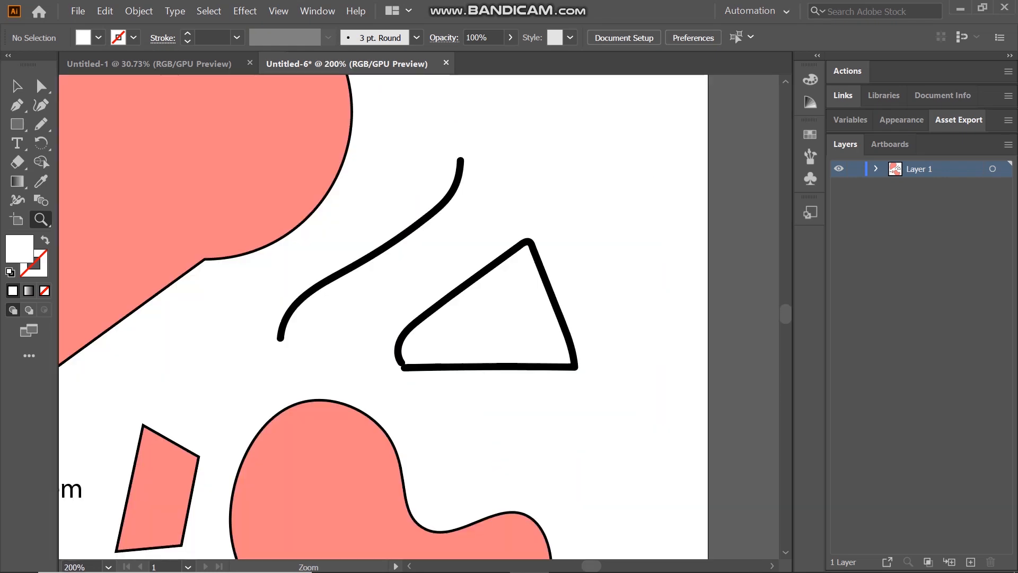
key("ctrl+minus")
key("ctrl+minus")
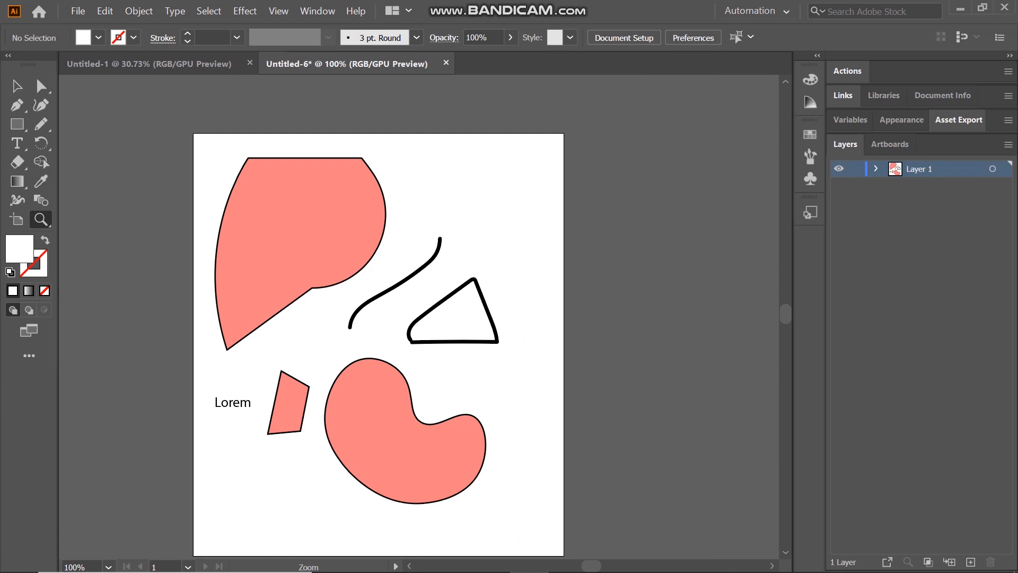
key("v")
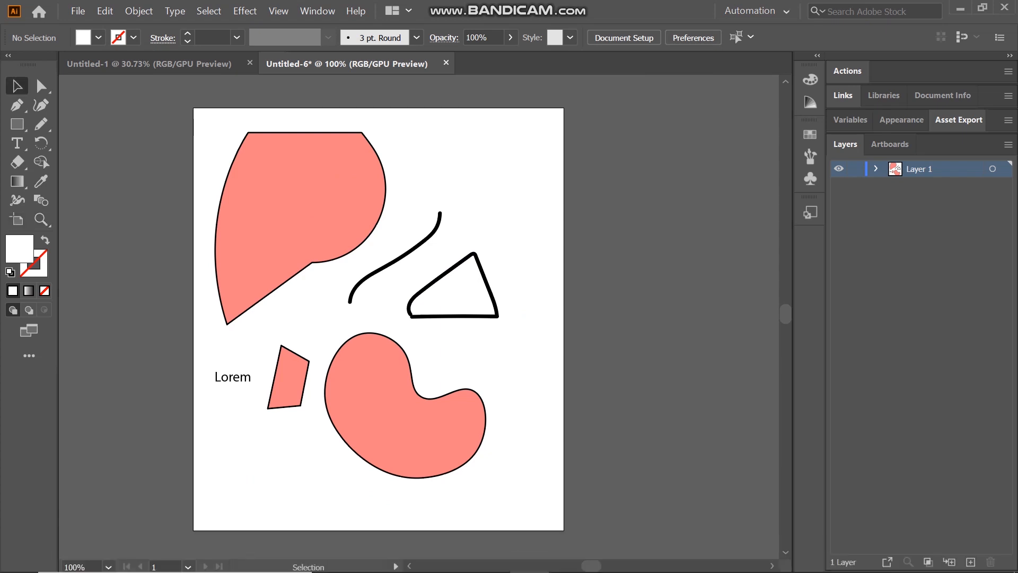
- Keep white FFFFFF as the fill colour and set the stroke colour to near-black 0C0808
double_click(19, 248)
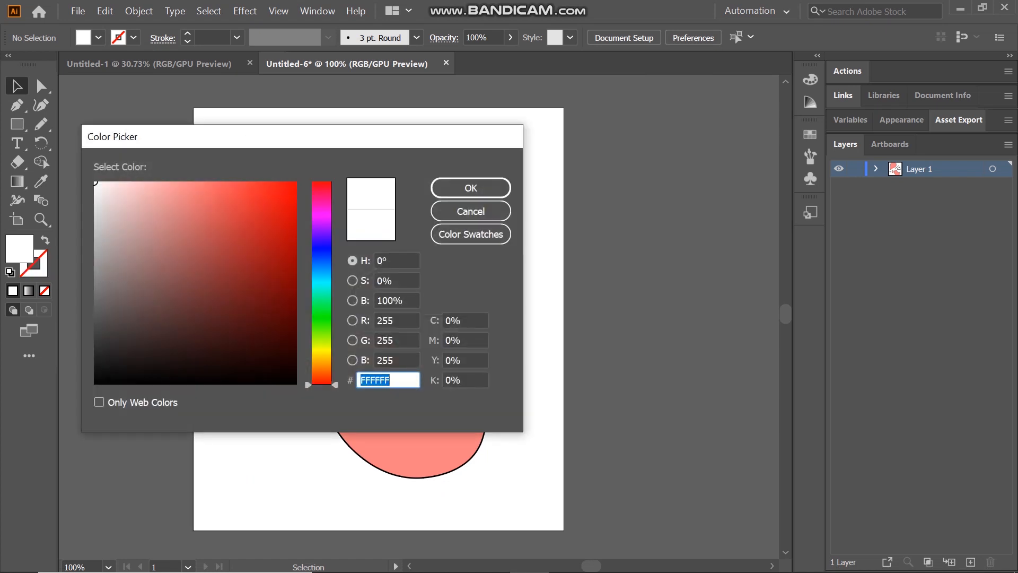
left_click(470, 187)
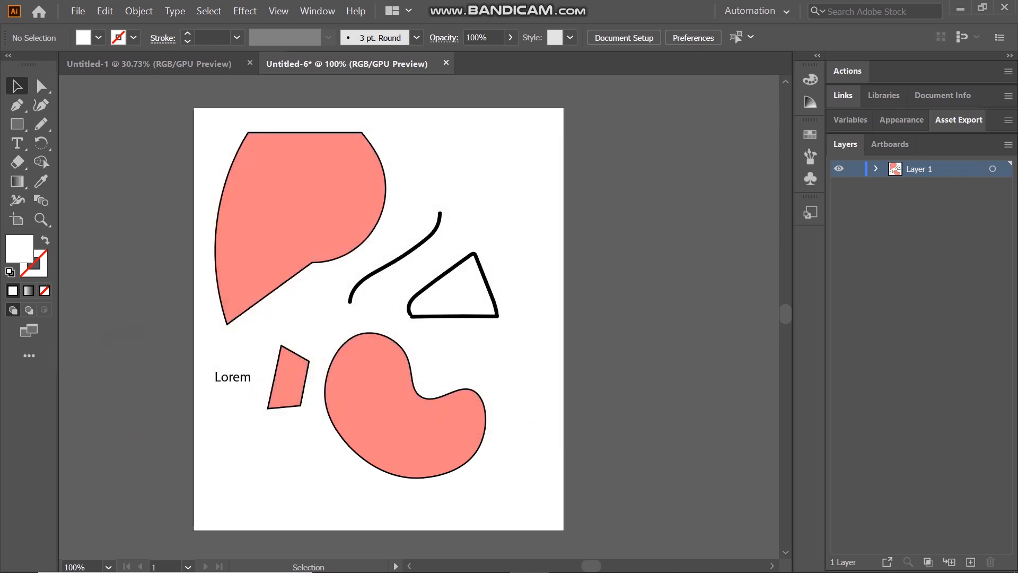
left_click(41, 269)
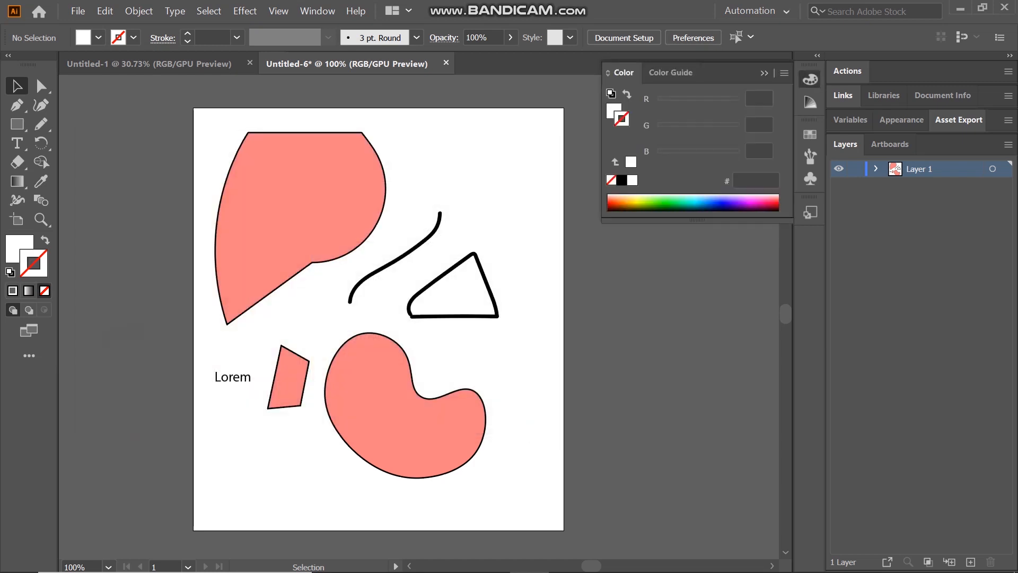
double_click(38, 270)
left_click_drag(161, 344, 162, 375)
key("Return")
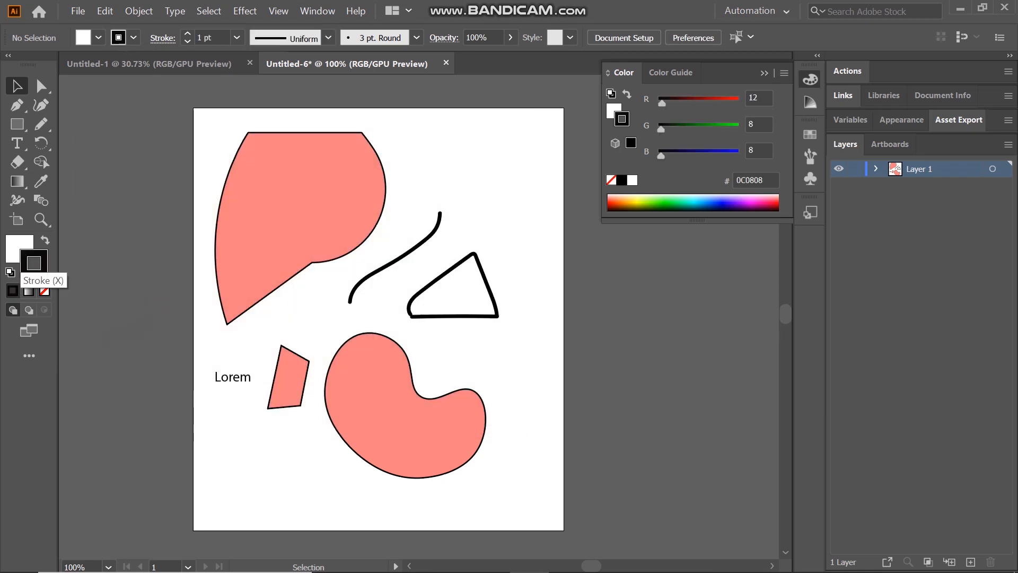
- Set the stroke weight to 4 pt with nothing selected and view the available variable width profiles
left_click(187, 34)
left_click(187, 34)
left_click(187, 33)
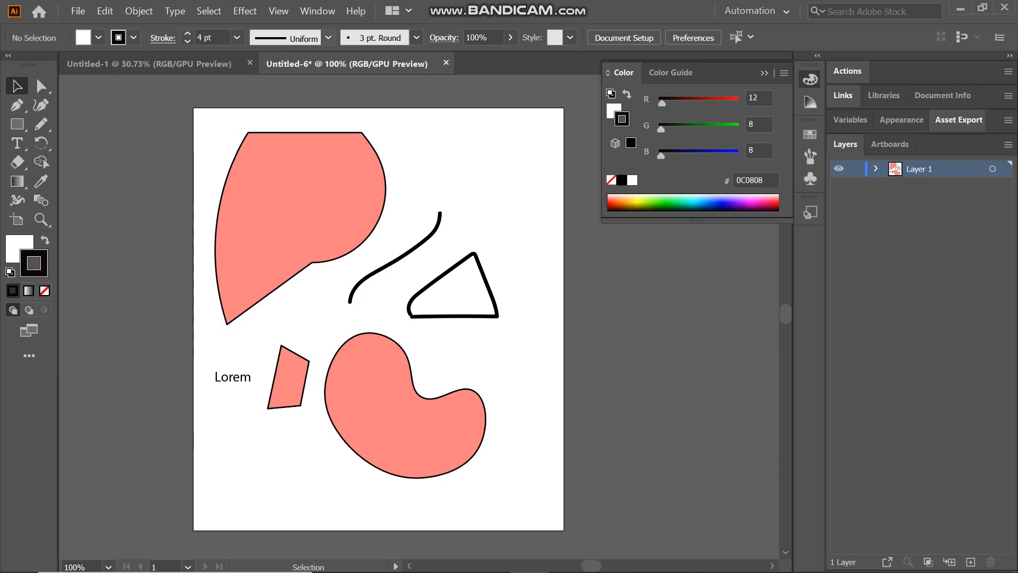
left_click(328, 37)
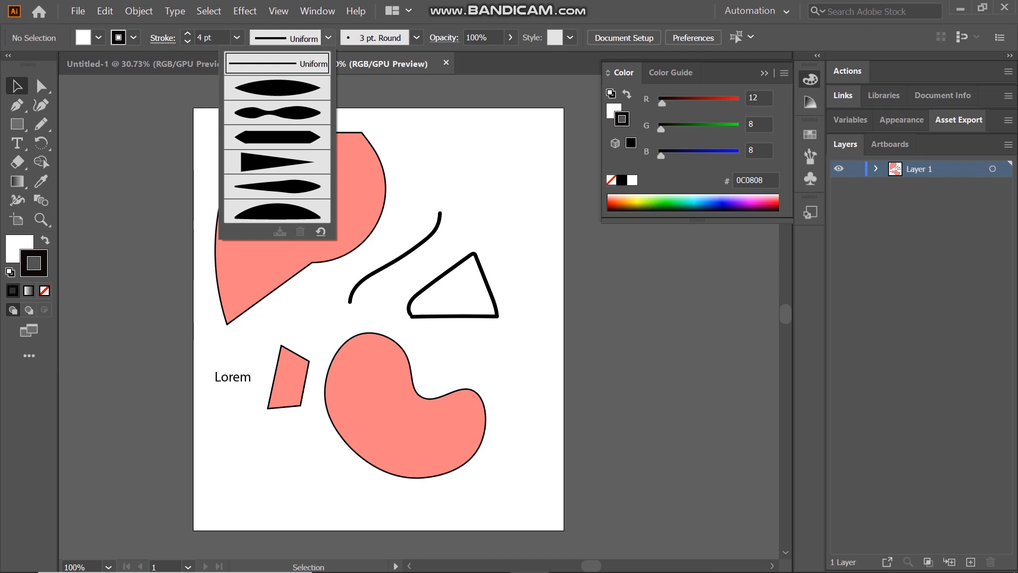
left_click(329, 37)
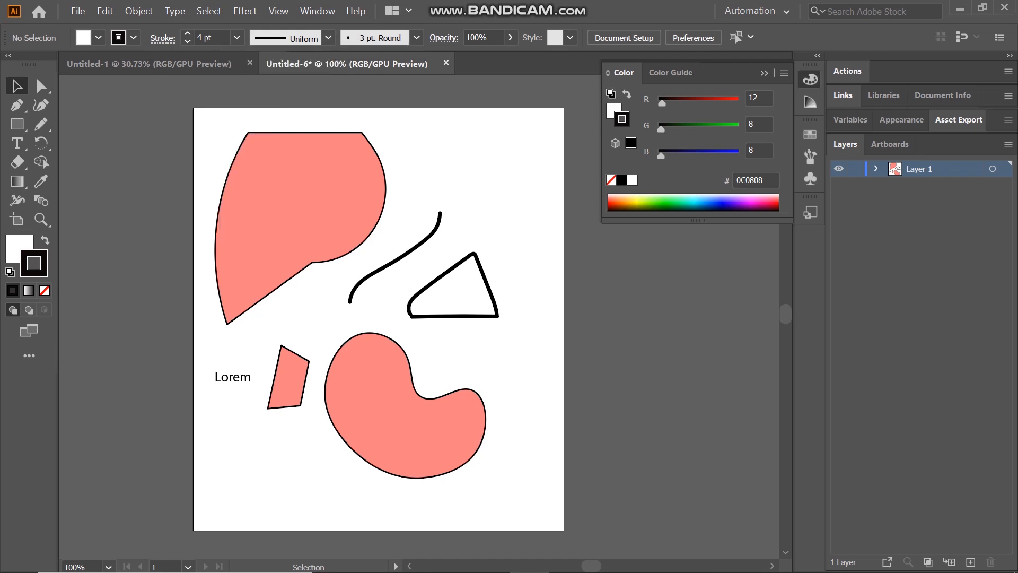
- Collapse the colour controls and view the available workspace presets
left_click(764, 73)
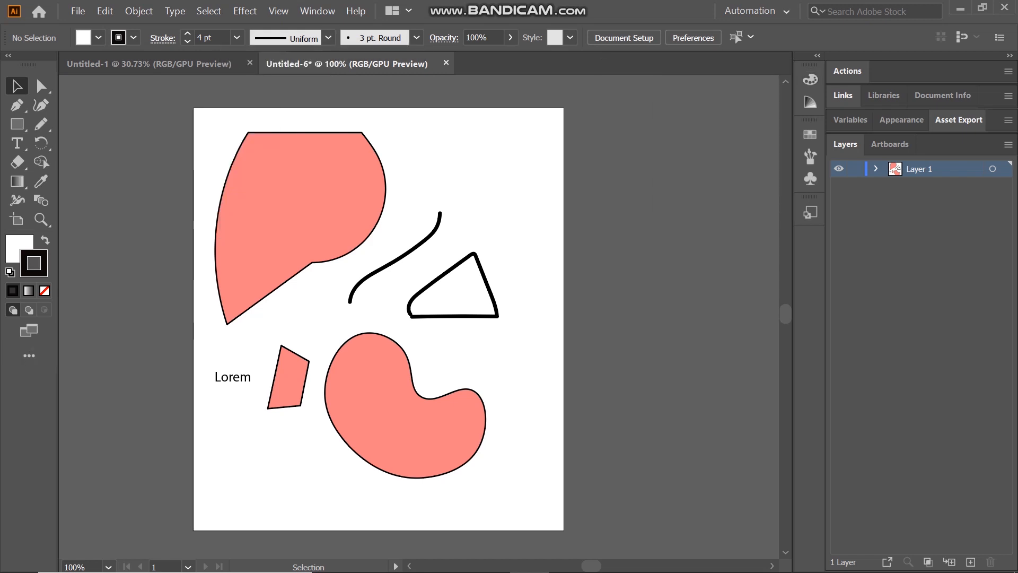
left_click(755, 11)
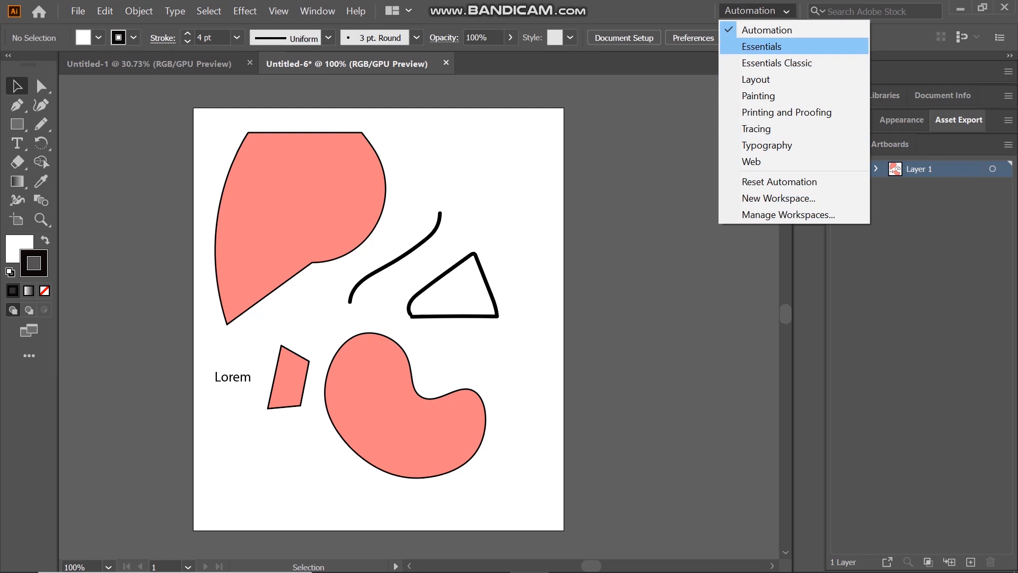
key("Escape")
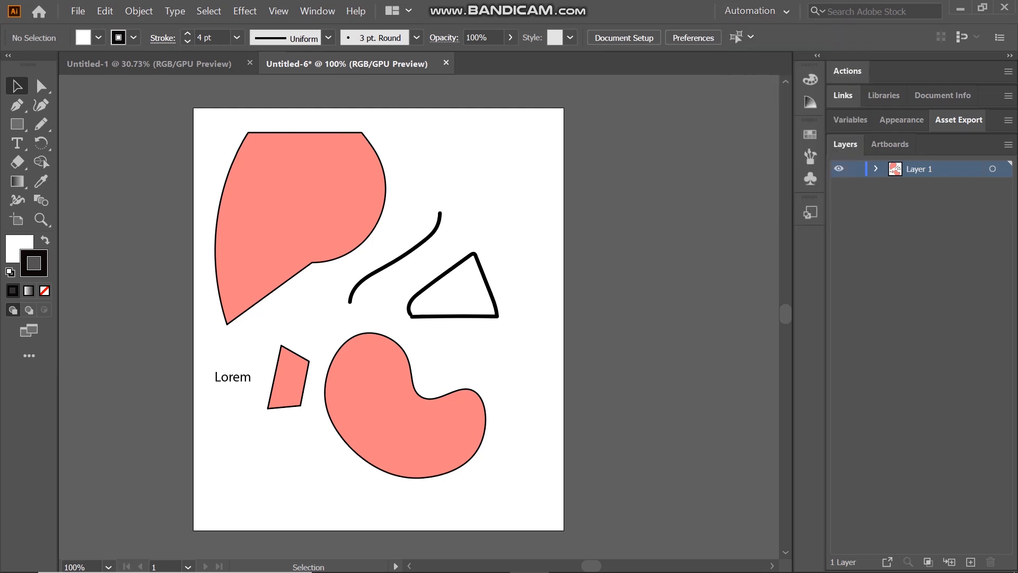
- Start saving the document as Untitled-6 in the AI folder and review the available file formats, keeping Adobe Illustrator (*.AI)
left_click(78, 11)
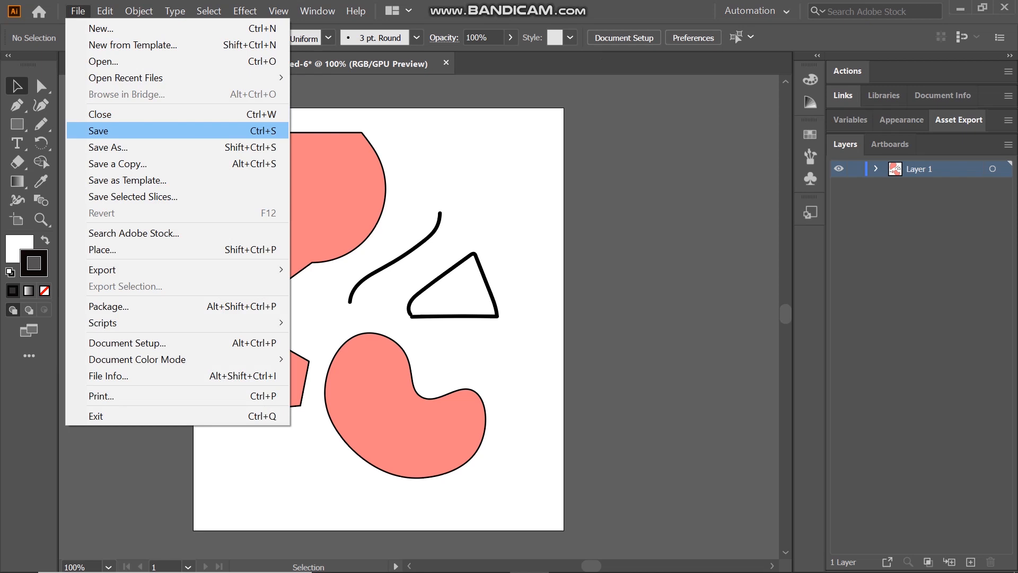
left_click(98, 131)
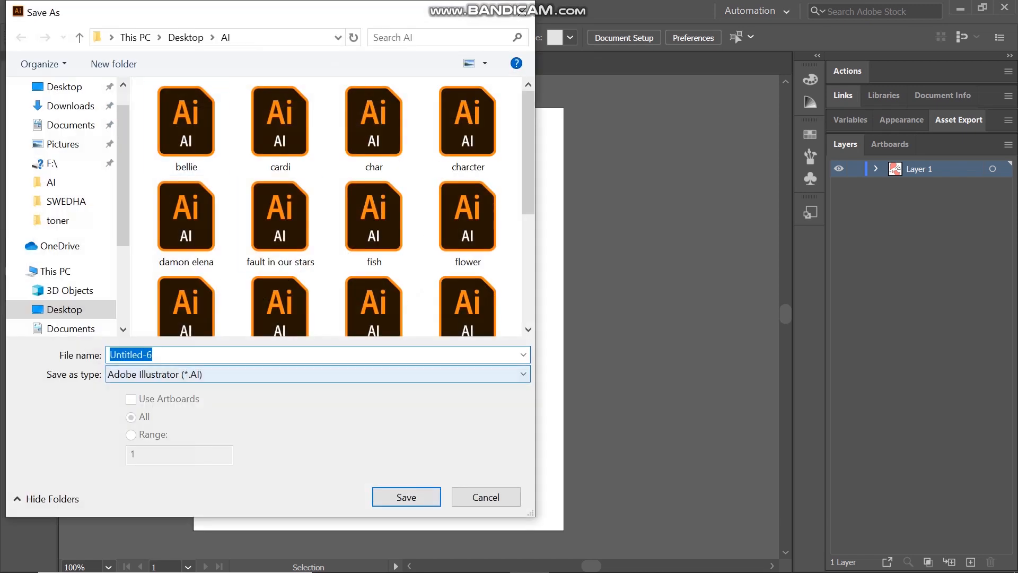
left_click(318, 374)
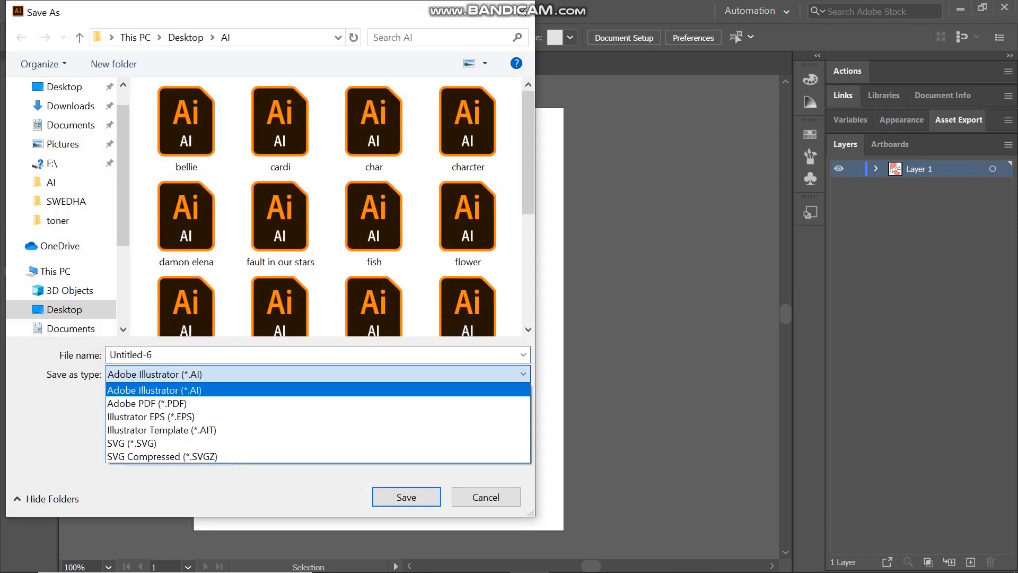
key("Down")
key("Down")
key("Down")
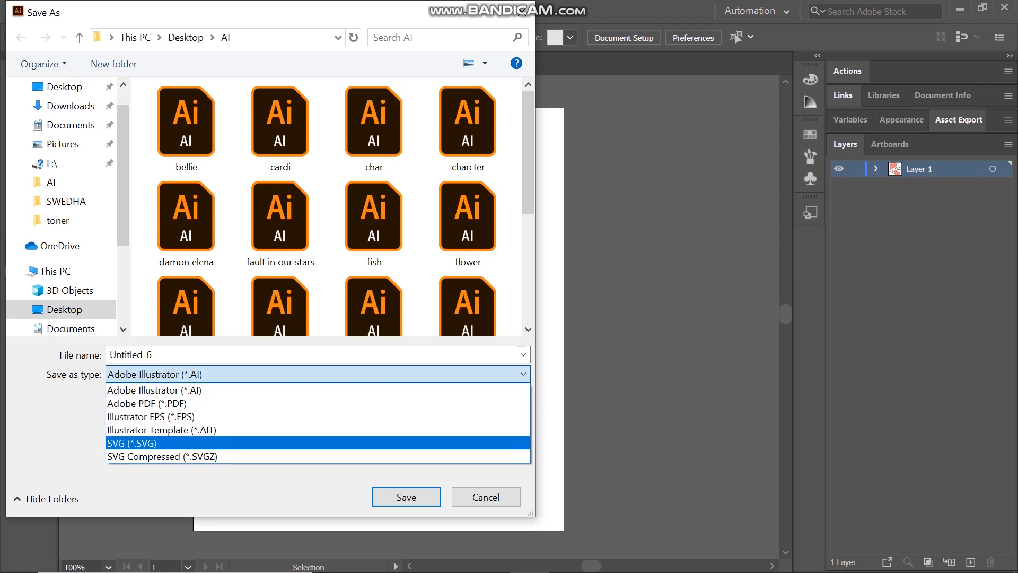
key("Up")
key("Escape")
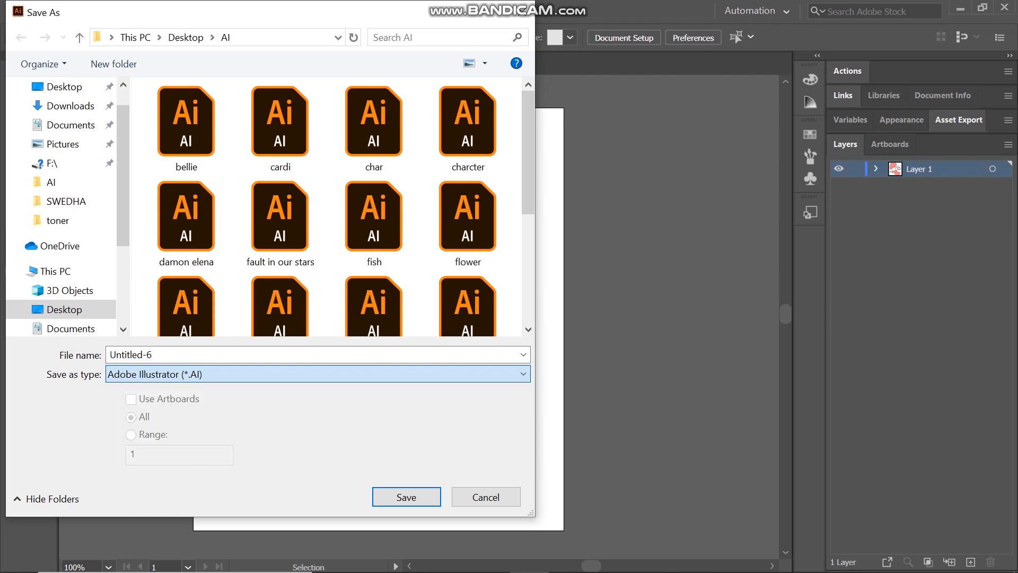